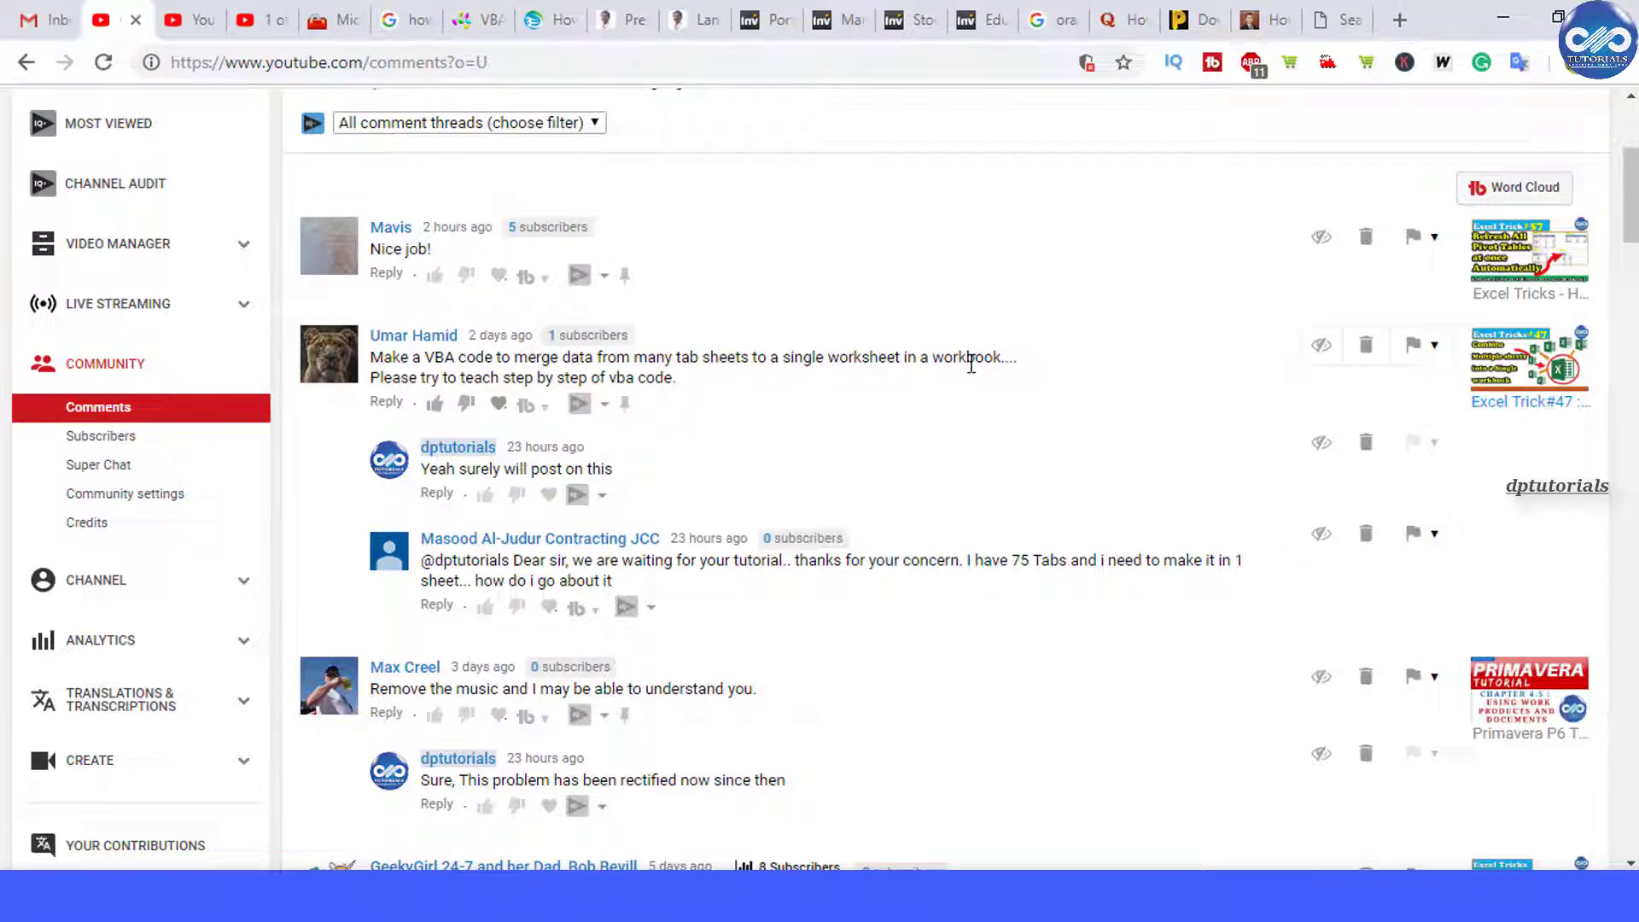
Highlight the viewer's comment about merging many tab sheets into one, then deselect it
{"action": "left_click_drag", "start_coordinate": [988, 357], "coordinate": [633, 357]}
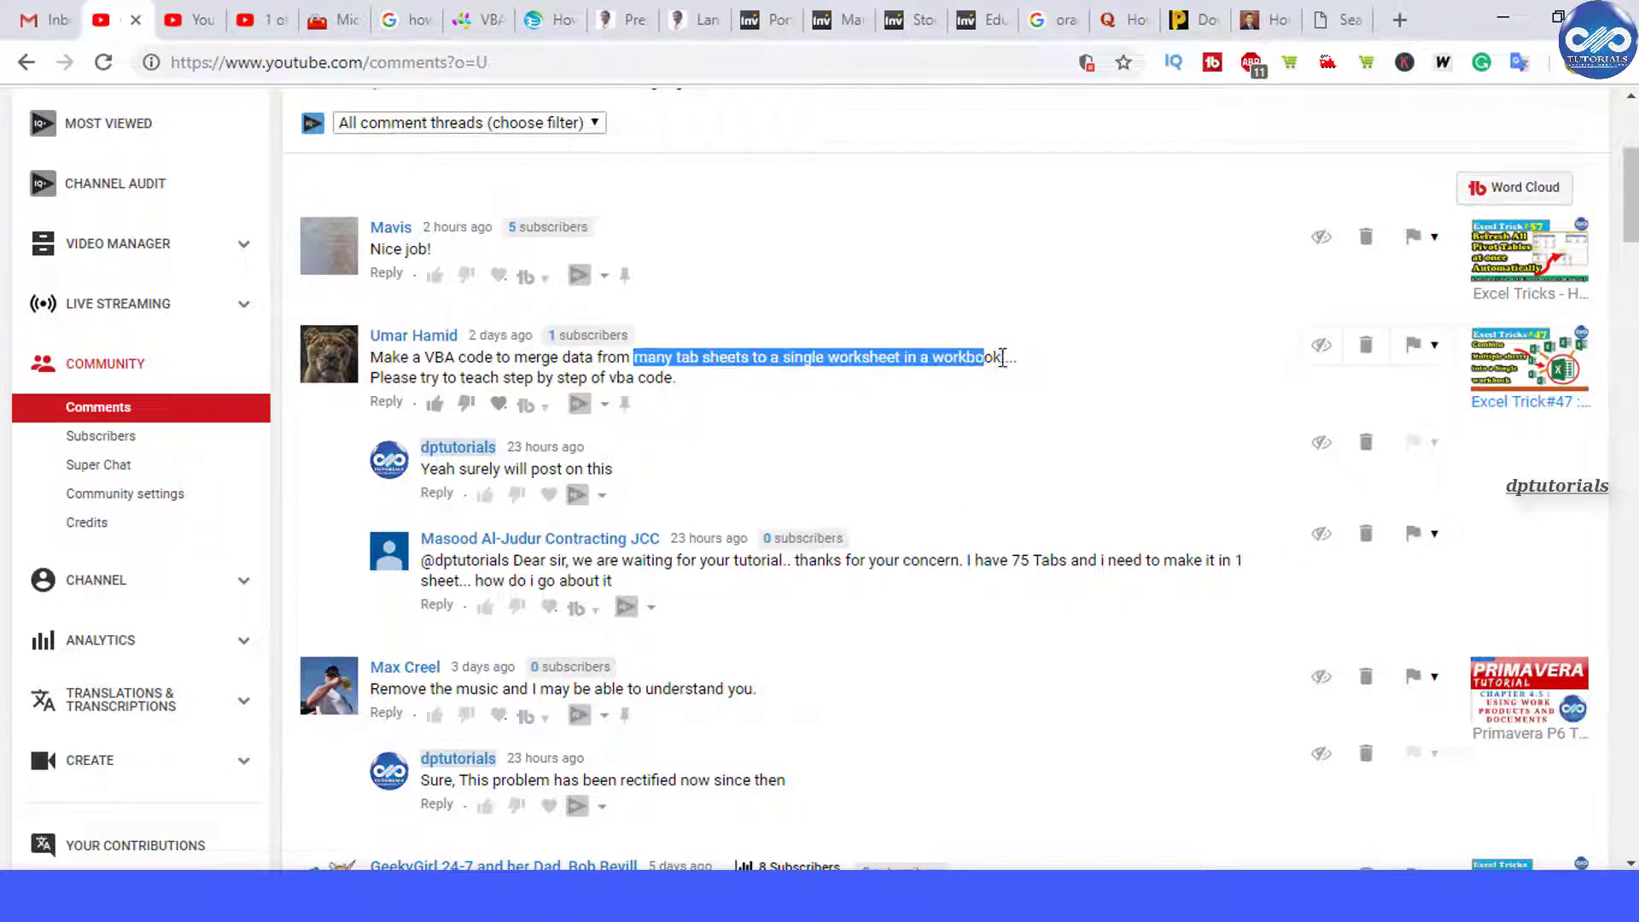
{"action": "left_click", "coordinate": [1076, 374]}
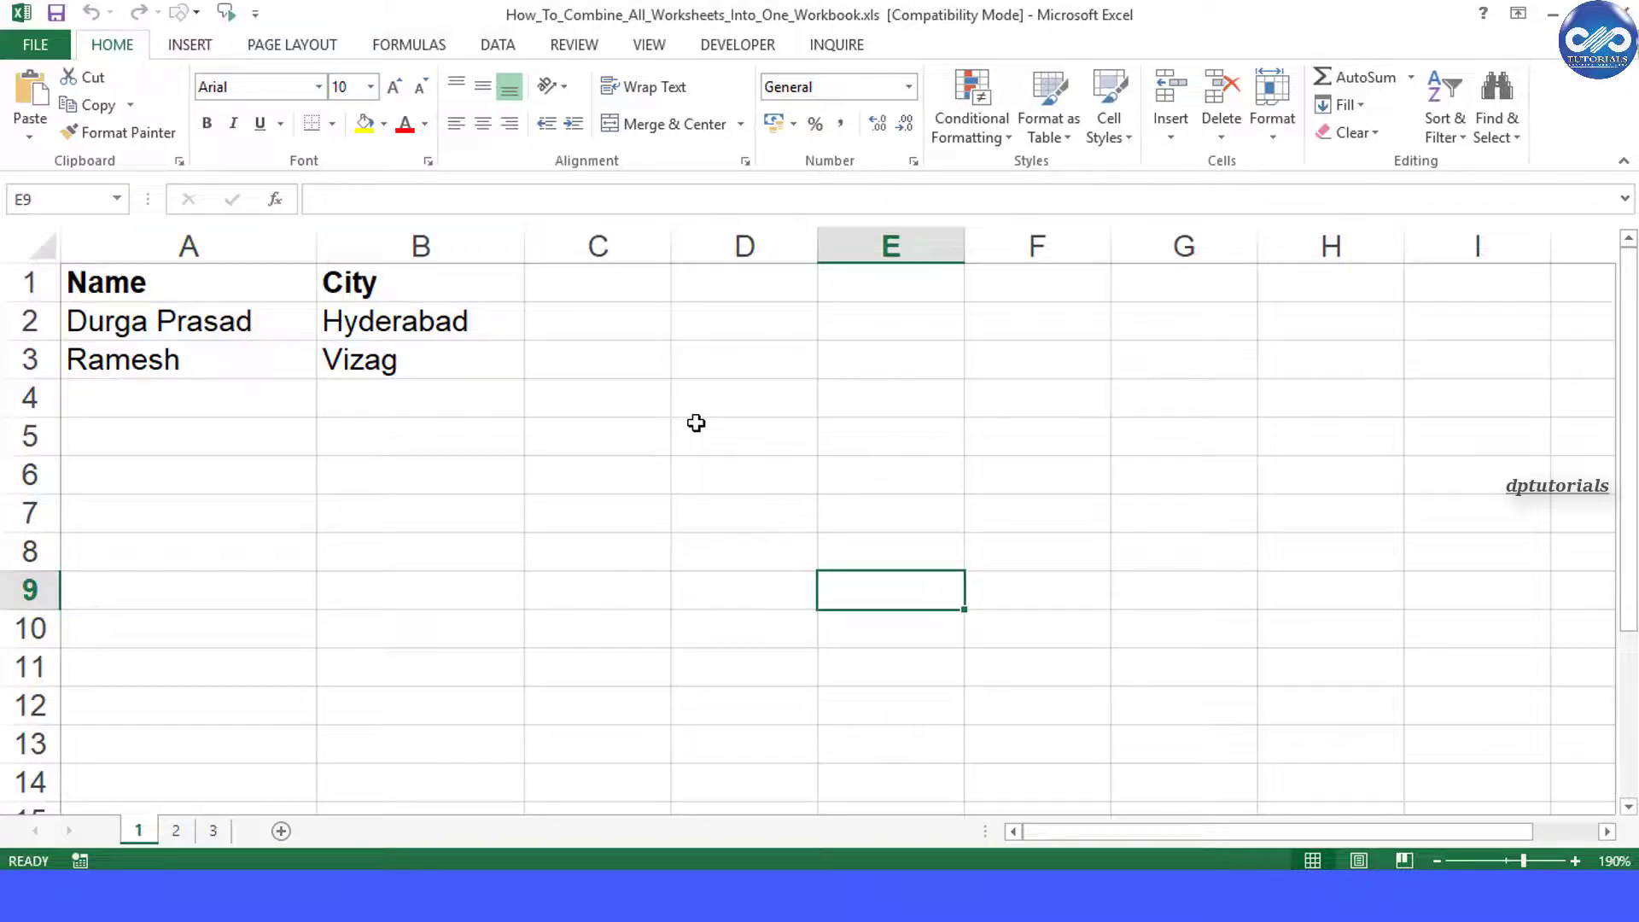
Select cell C4 and look over the VBA macro in Notepad before returning to Excel
{"action": "left_click", "coordinate": [604, 416]}
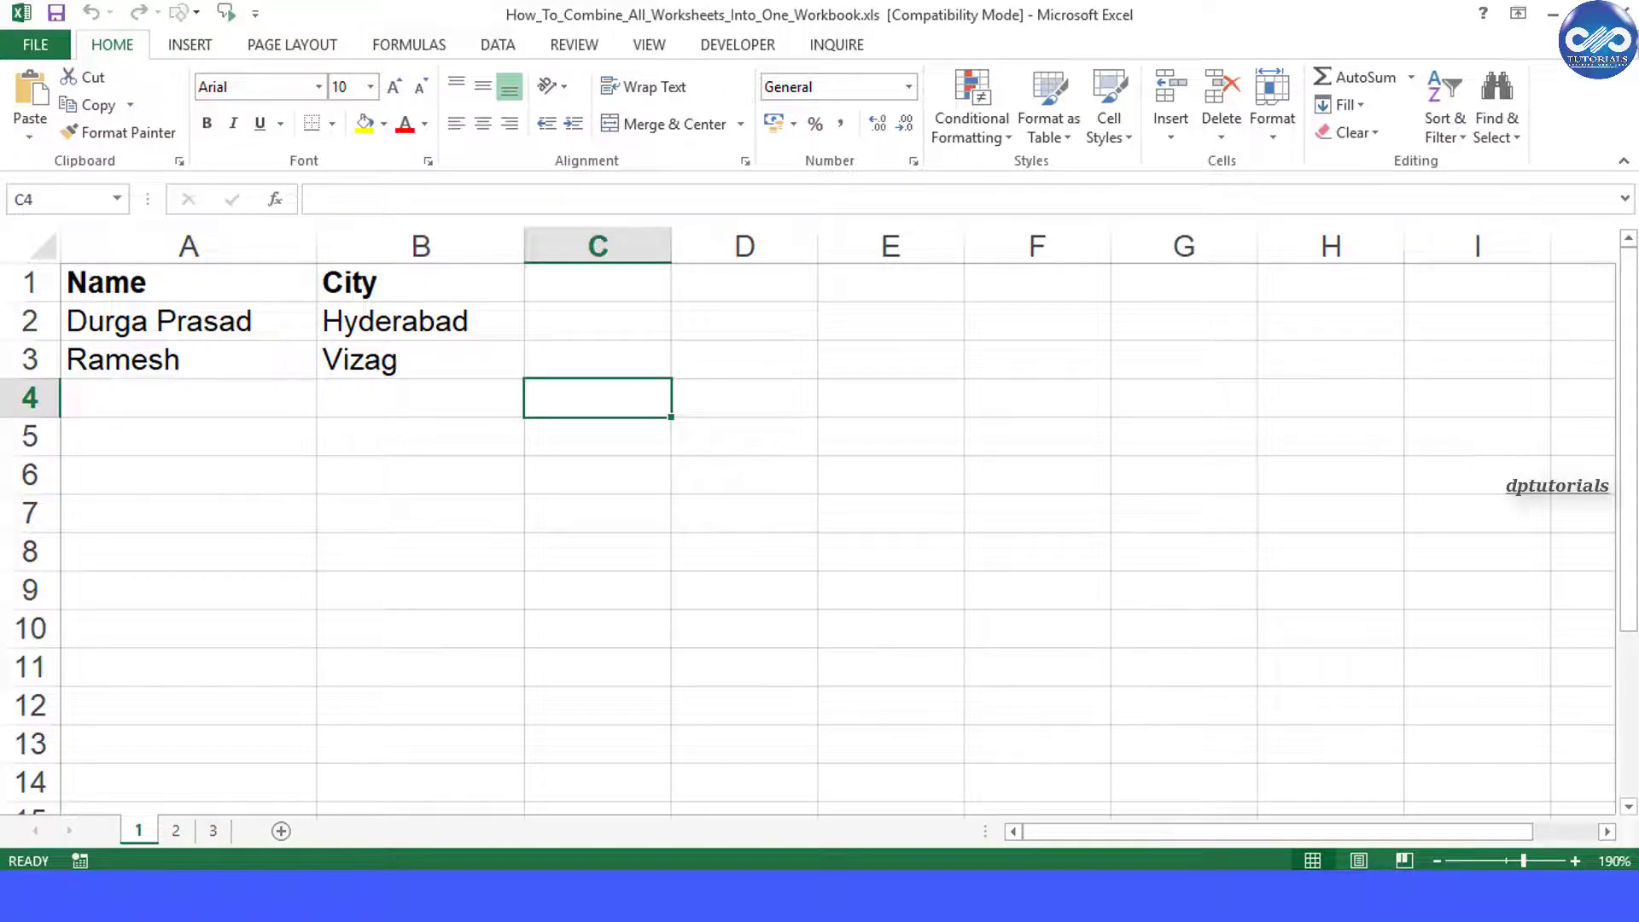
{"action": "left_click", "coordinate": [985, 868]}
{"action": "scroll", "coordinate": [1094, 364], "scroll_direction": "down", "scroll_amount": 10}
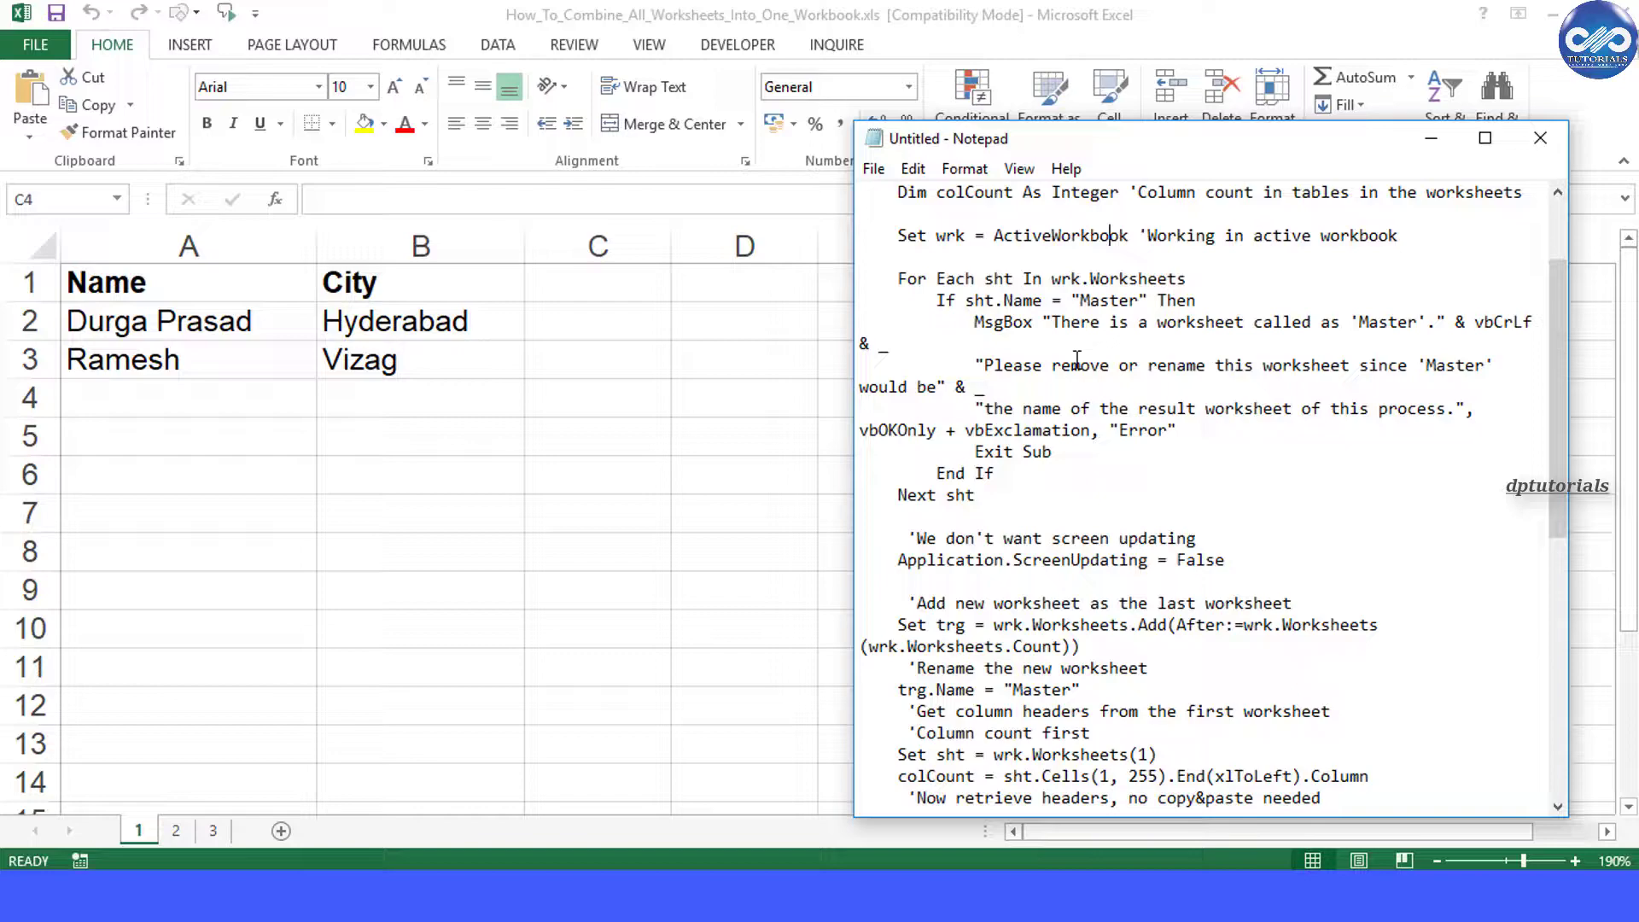
{"action": "scroll", "coordinate": [1076, 377], "scroll_direction": "down", "scroll_amount": 1}
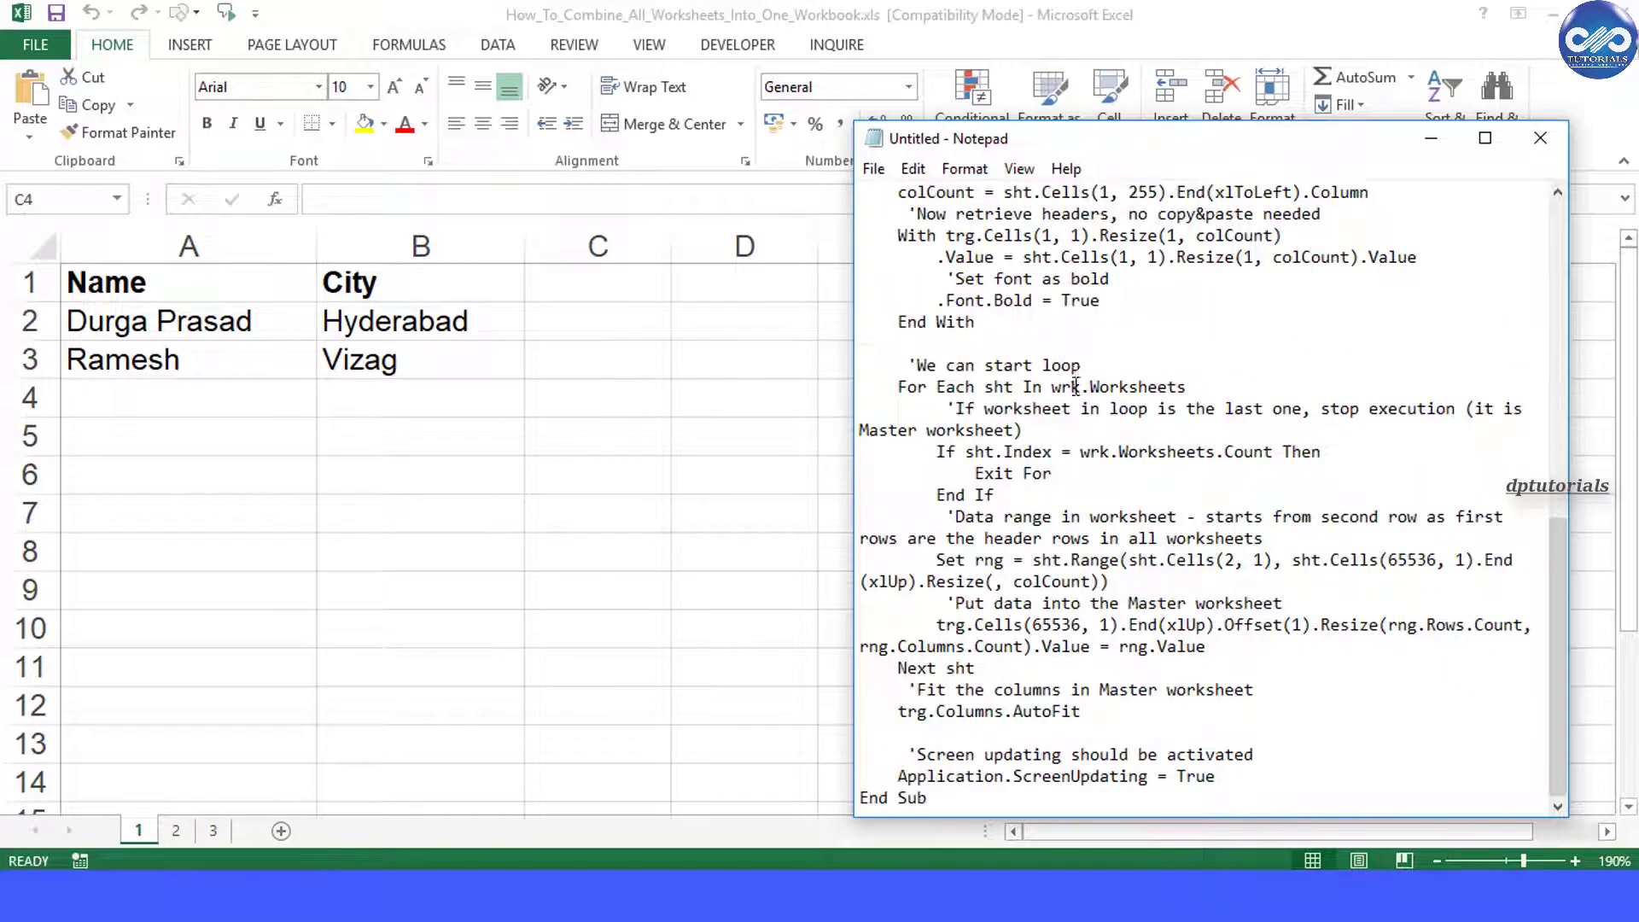
{"action": "scroll", "coordinate": [1073, 429], "scroll_direction": "up", "scroll_amount": 11}
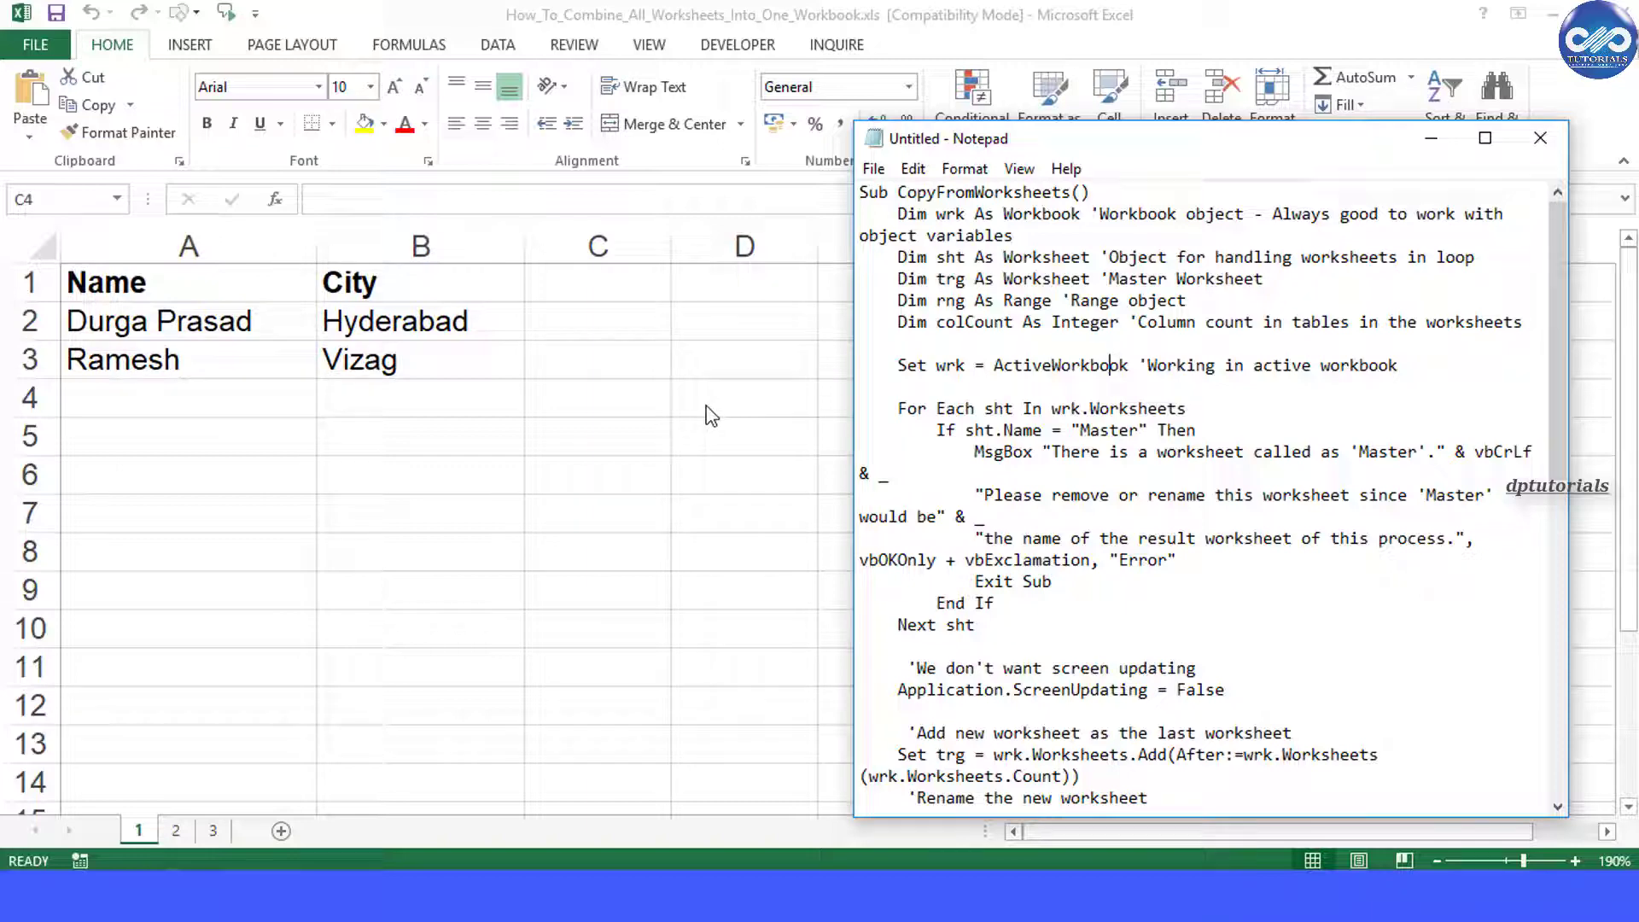
{"action": "key", "text": "alt+Tab"}
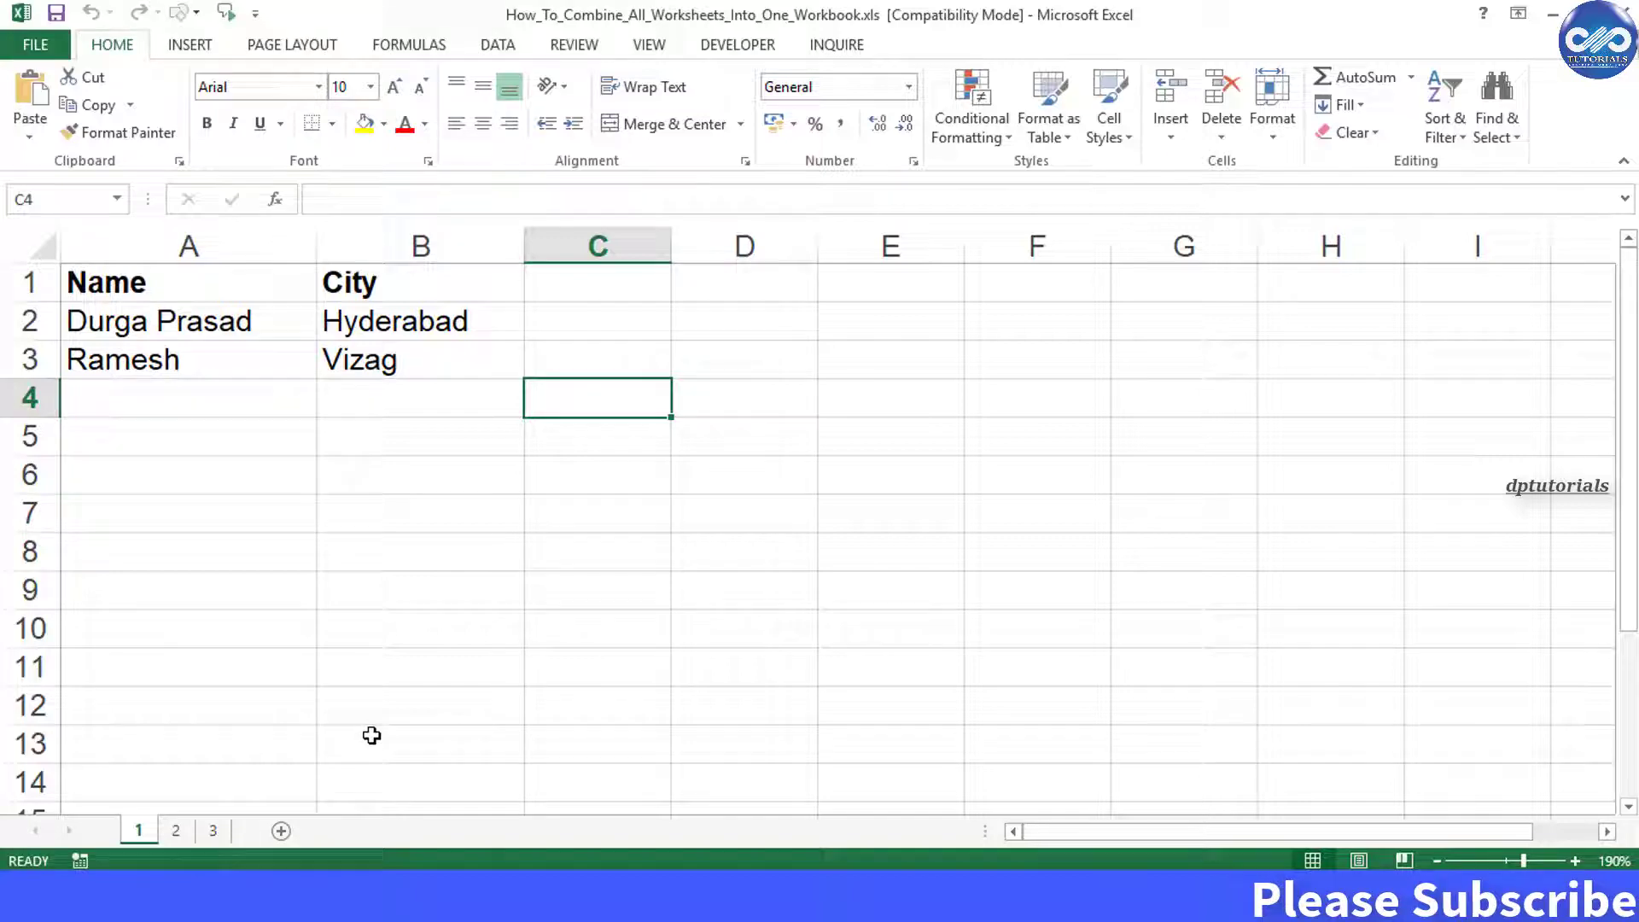
Group sheets 1 to 3, select cell B9, then ungroup the sheets
{"action": "scroll", "coordinate": [369, 732], "scroll_direction": "up", "scroll_amount": 1}
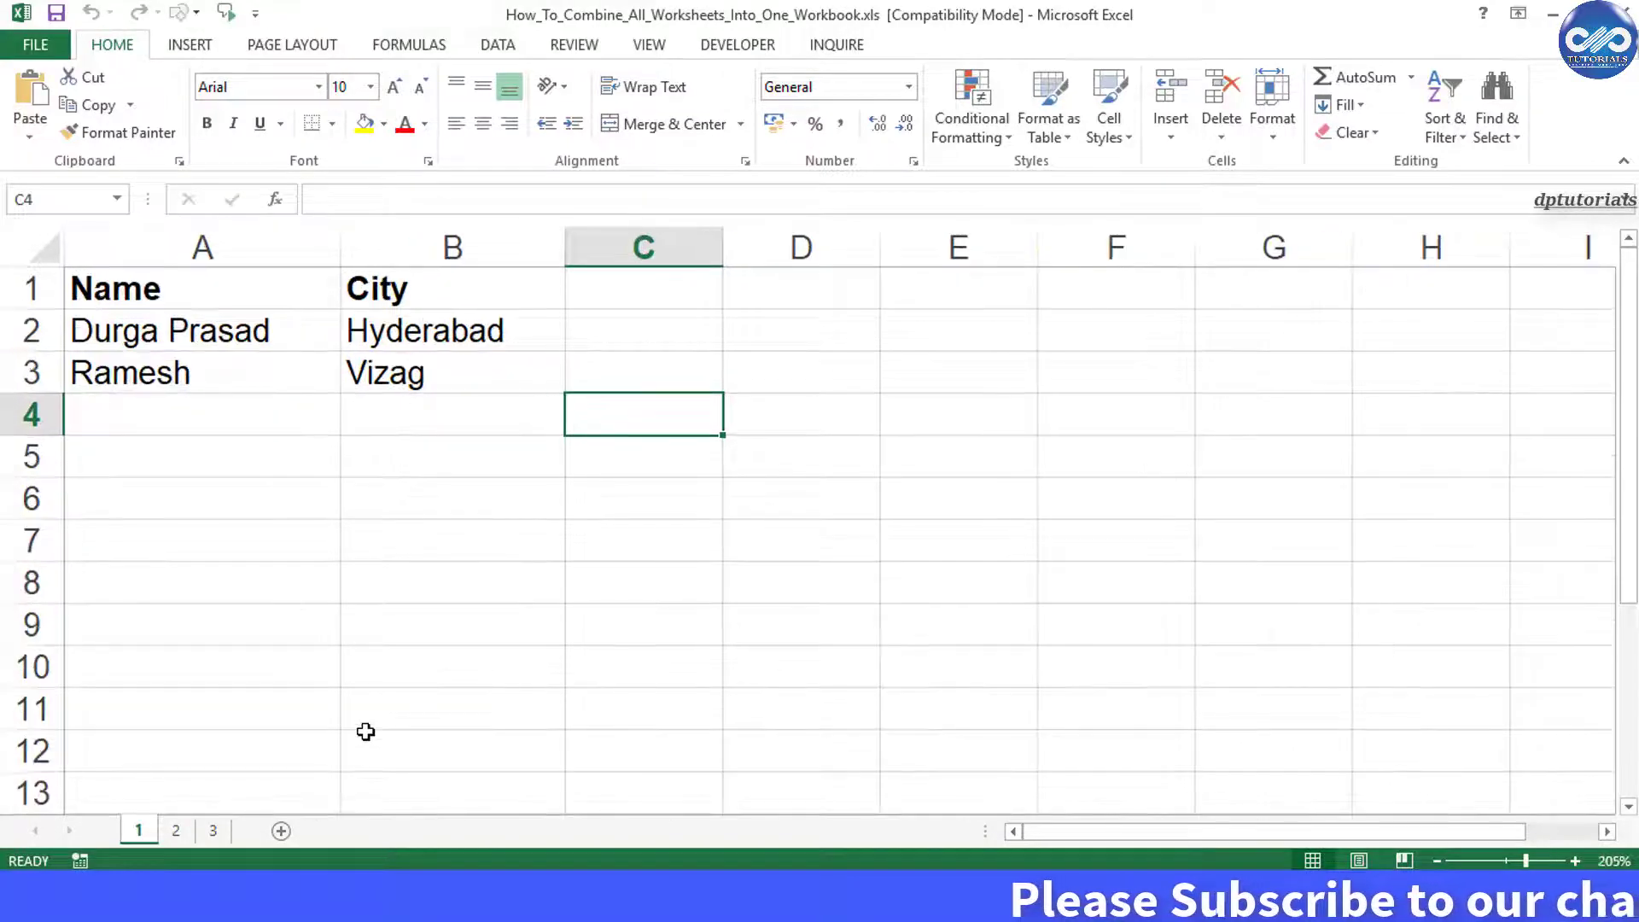
{"action": "left_click", "coordinate": [214, 831], "text": "shift"}
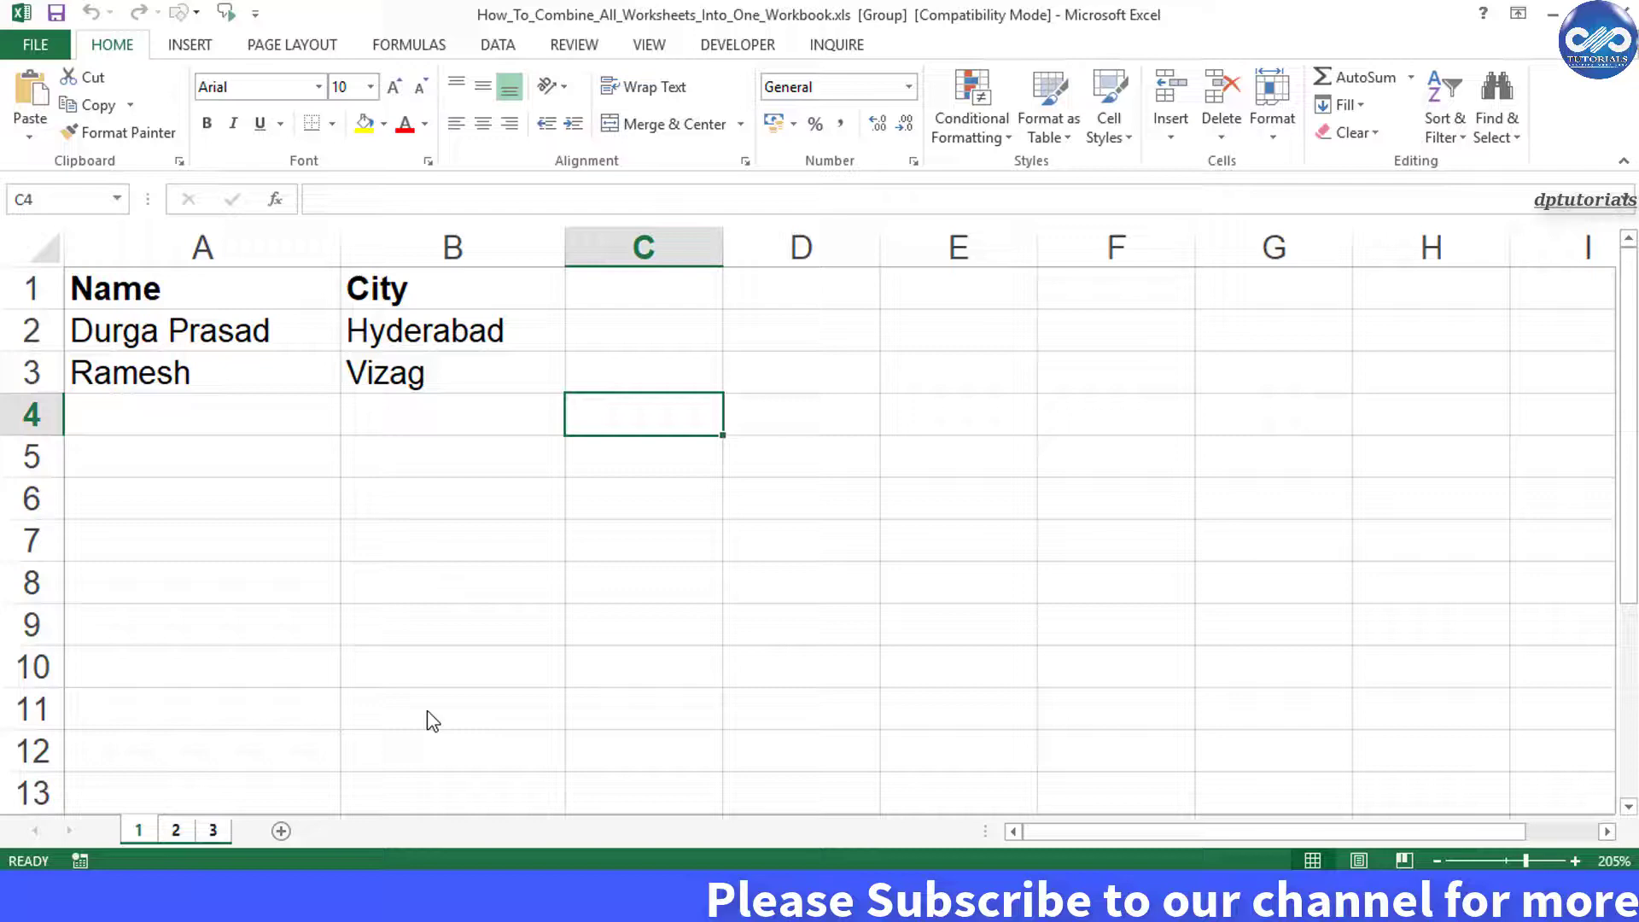
{"action": "scroll", "coordinate": [430, 690], "scroll_direction": "up", "scroll_amount": 1}
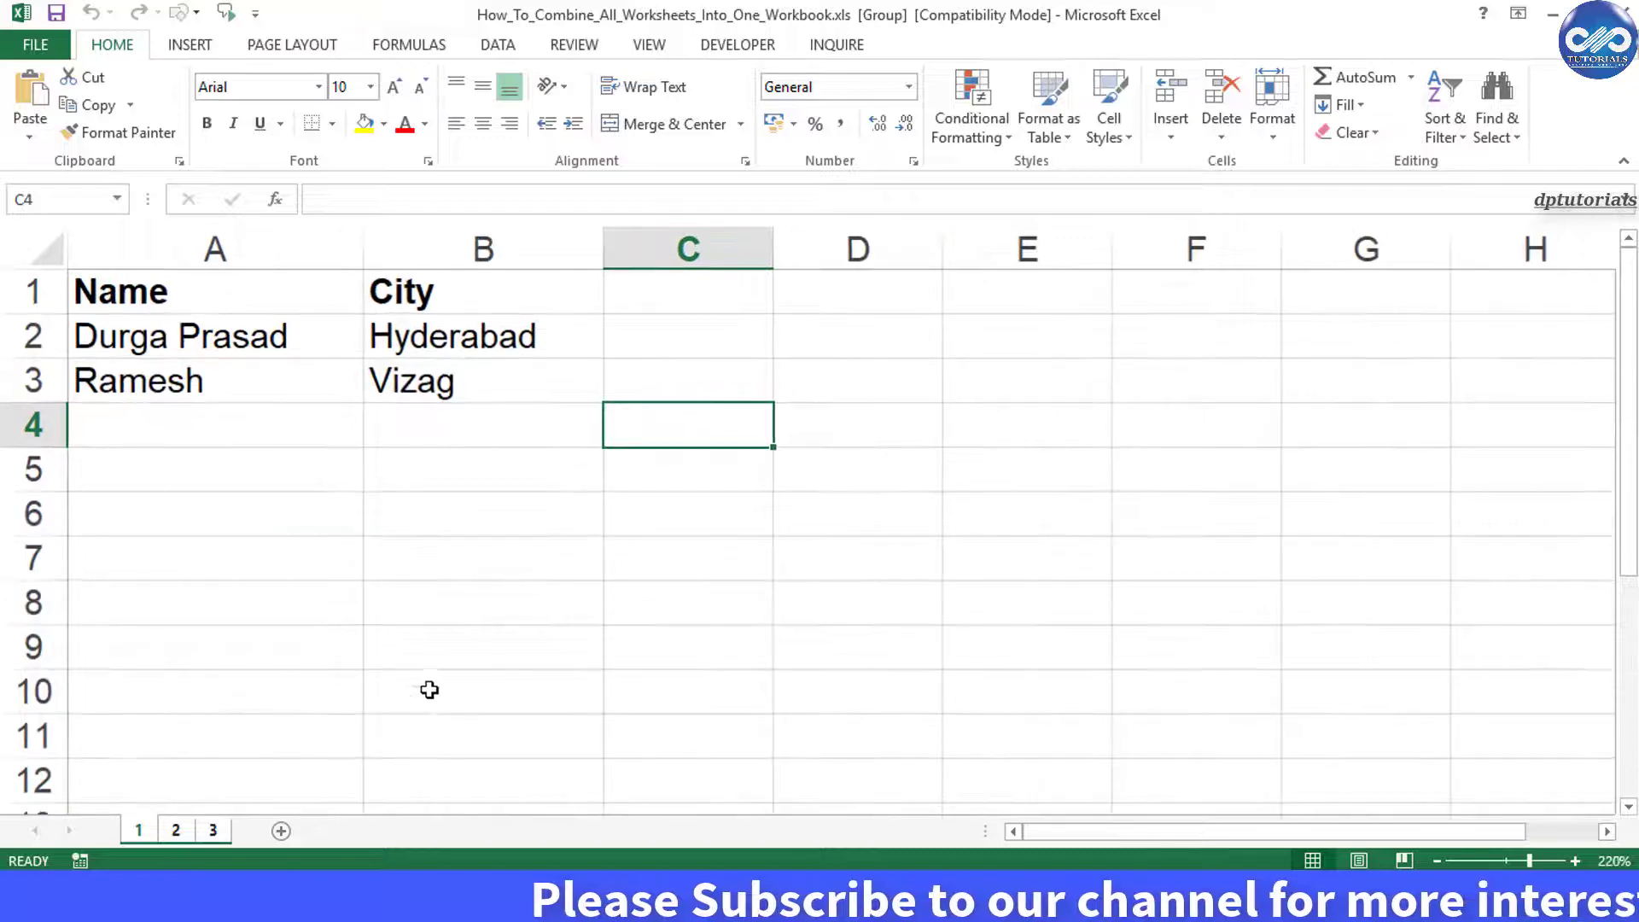
{"action": "left_click", "coordinate": [395, 655]}
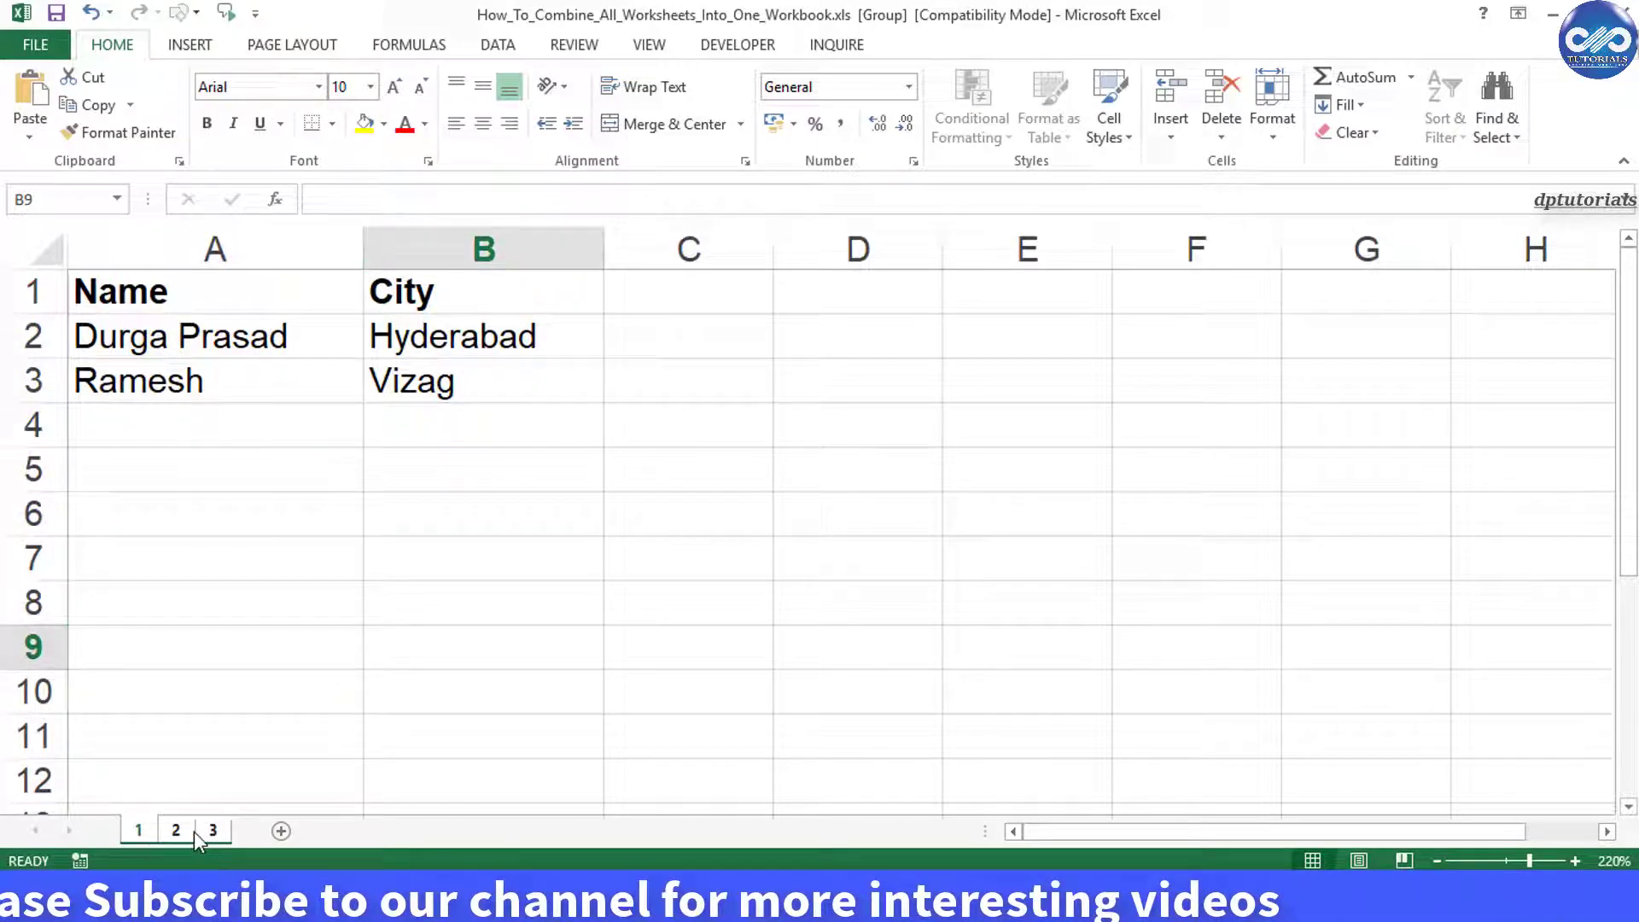
{"action": "left_click", "coordinate": [191, 831]}
Compare the Name/City rows on sheets 1, 2 and 3, ending on sheet 3 with Notepad forward
{"action": "left_click", "coordinate": [176, 832]}
{"action": "left_click", "coordinate": [176, 832]}
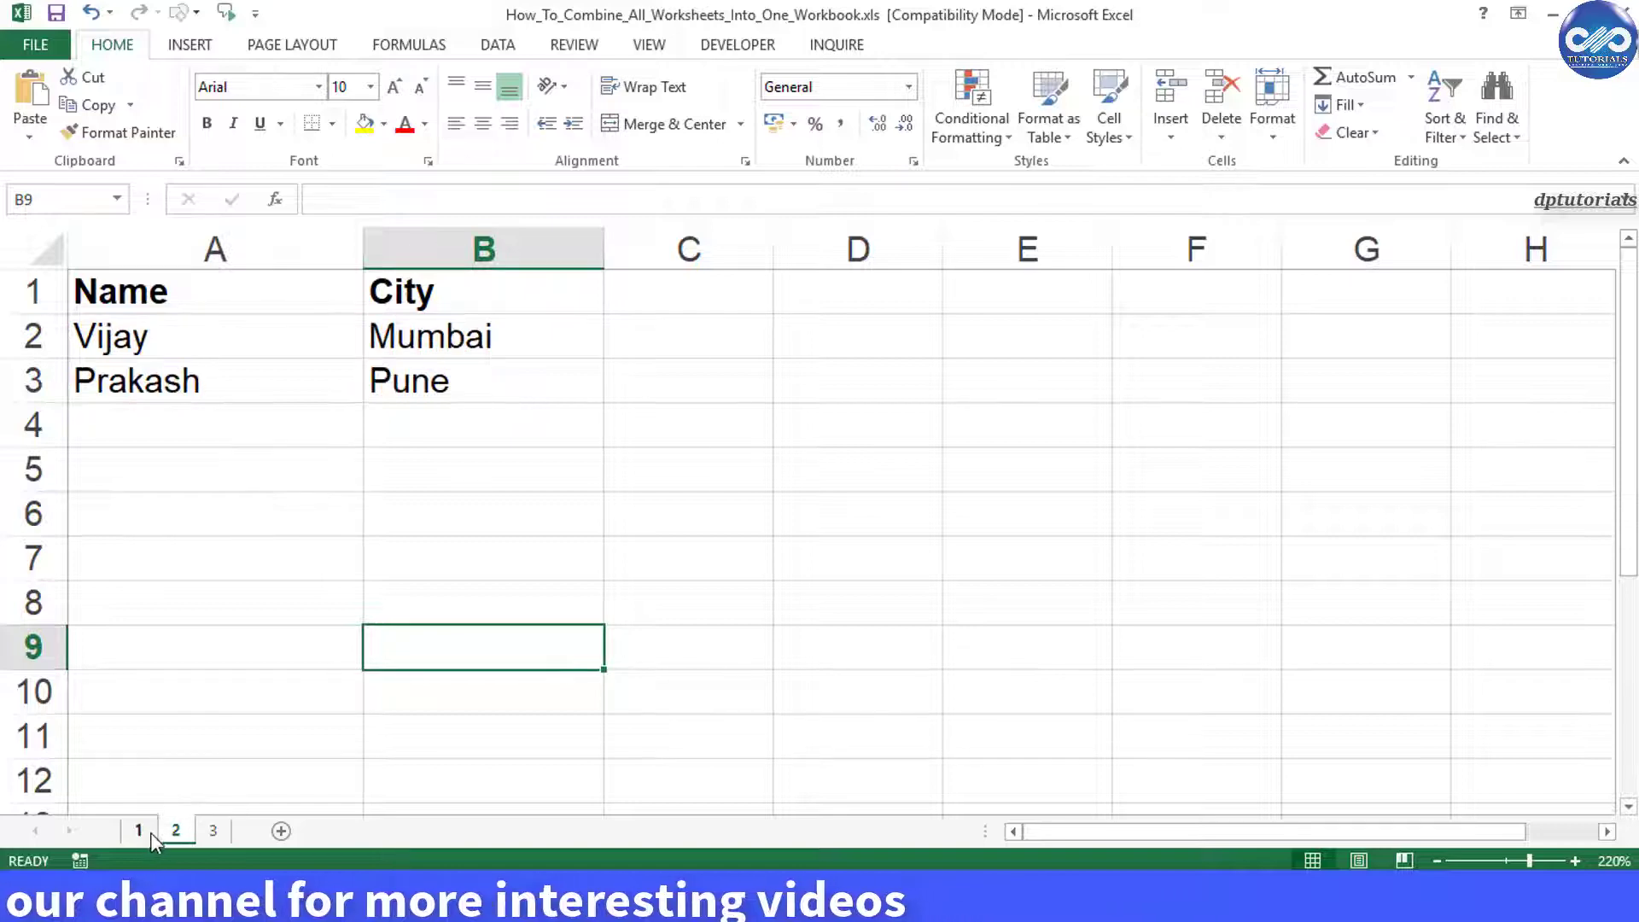
{"action": "left_click", "coordinate": [150, 831]}
{"action": "left_click", "coordinate": [178, 831]}
{"action": "left_click", "coordinate": [196, 833]}
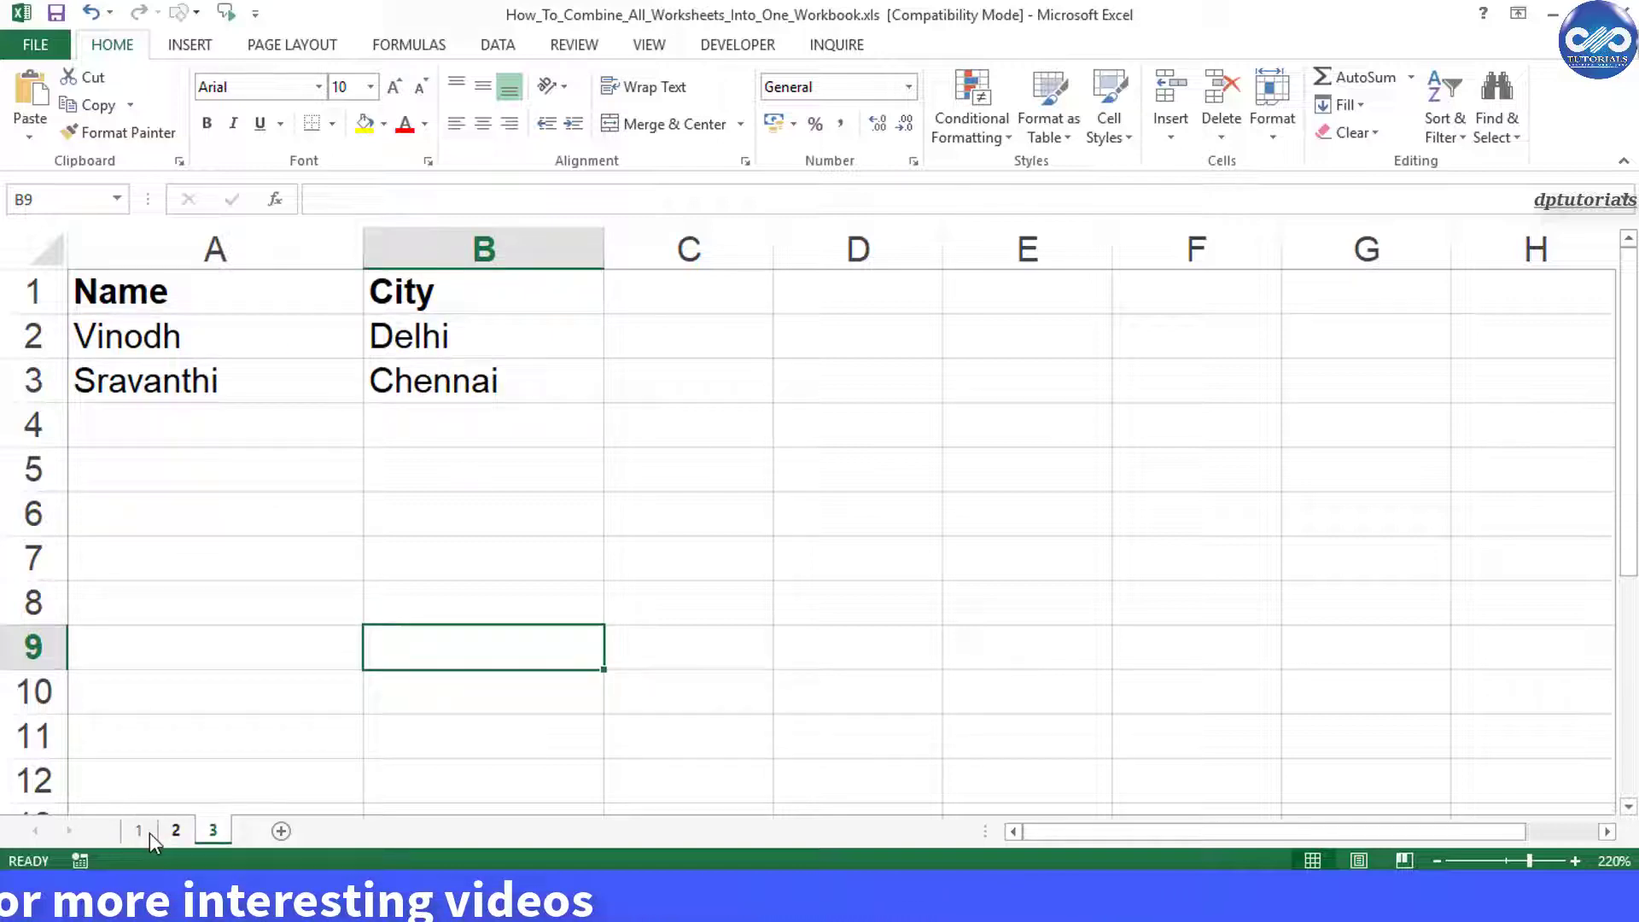
{"action": "left_click", "coordinate": [150, 832]}
{"action": "left_click", "coordinate": [176, 832]}
{"action": "left_click", "coordinate": [212, 832]}
{"action": "key", "text": "alt+Tab"}
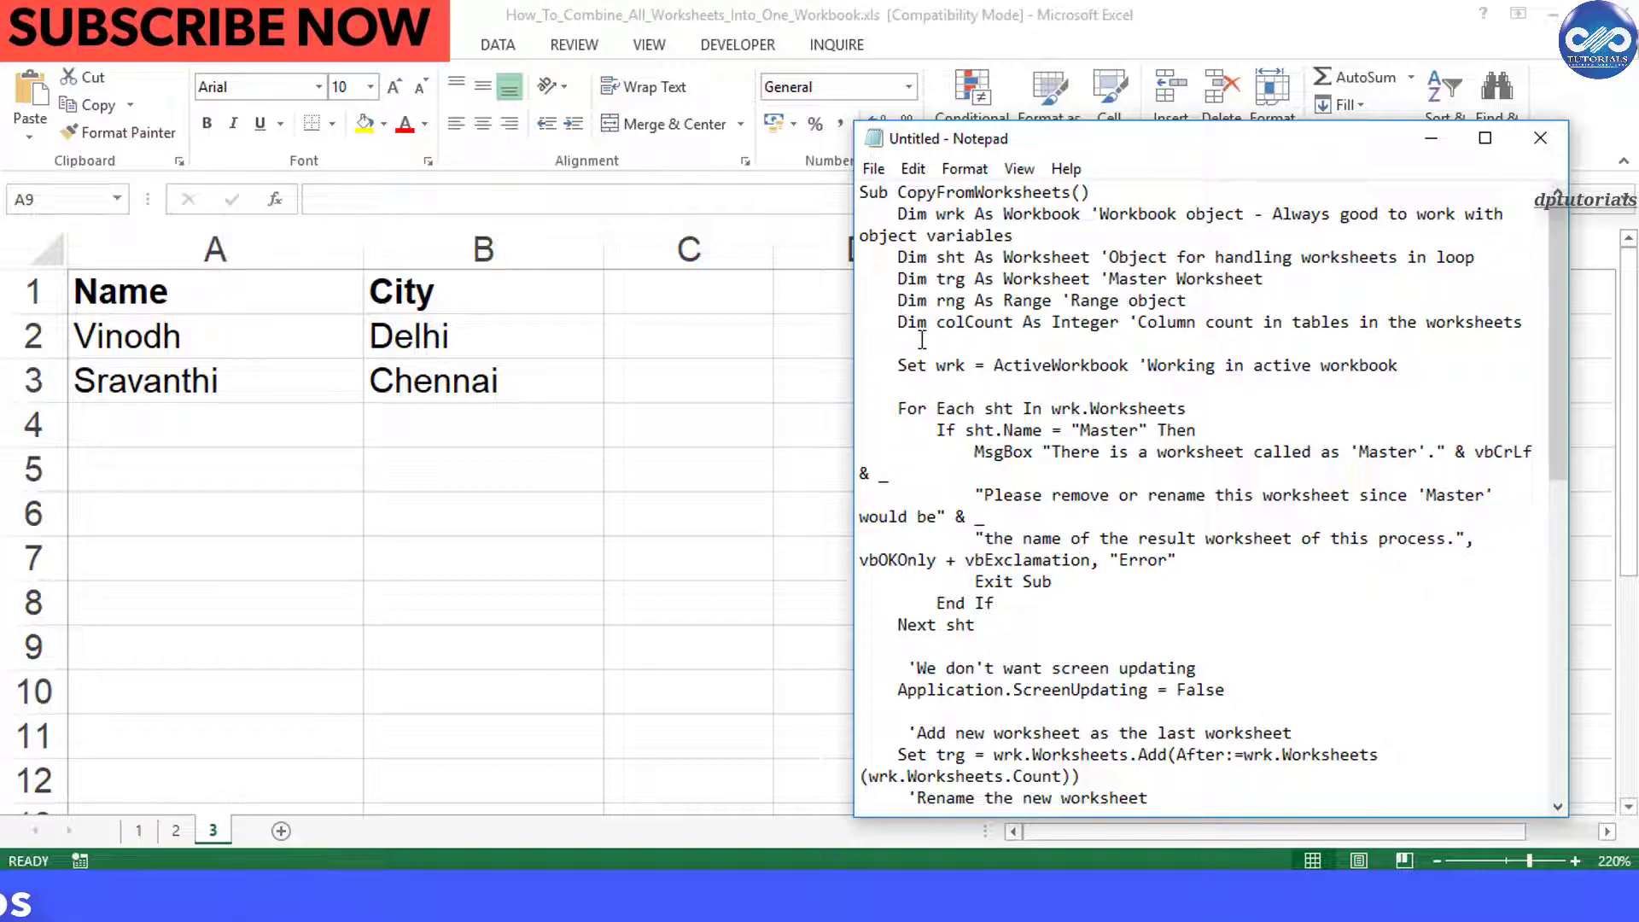
Copy the entire CopyFromWorksheets macro text from Notepad and return to Excel
{"action": "key", "text": "ctrl+a"}
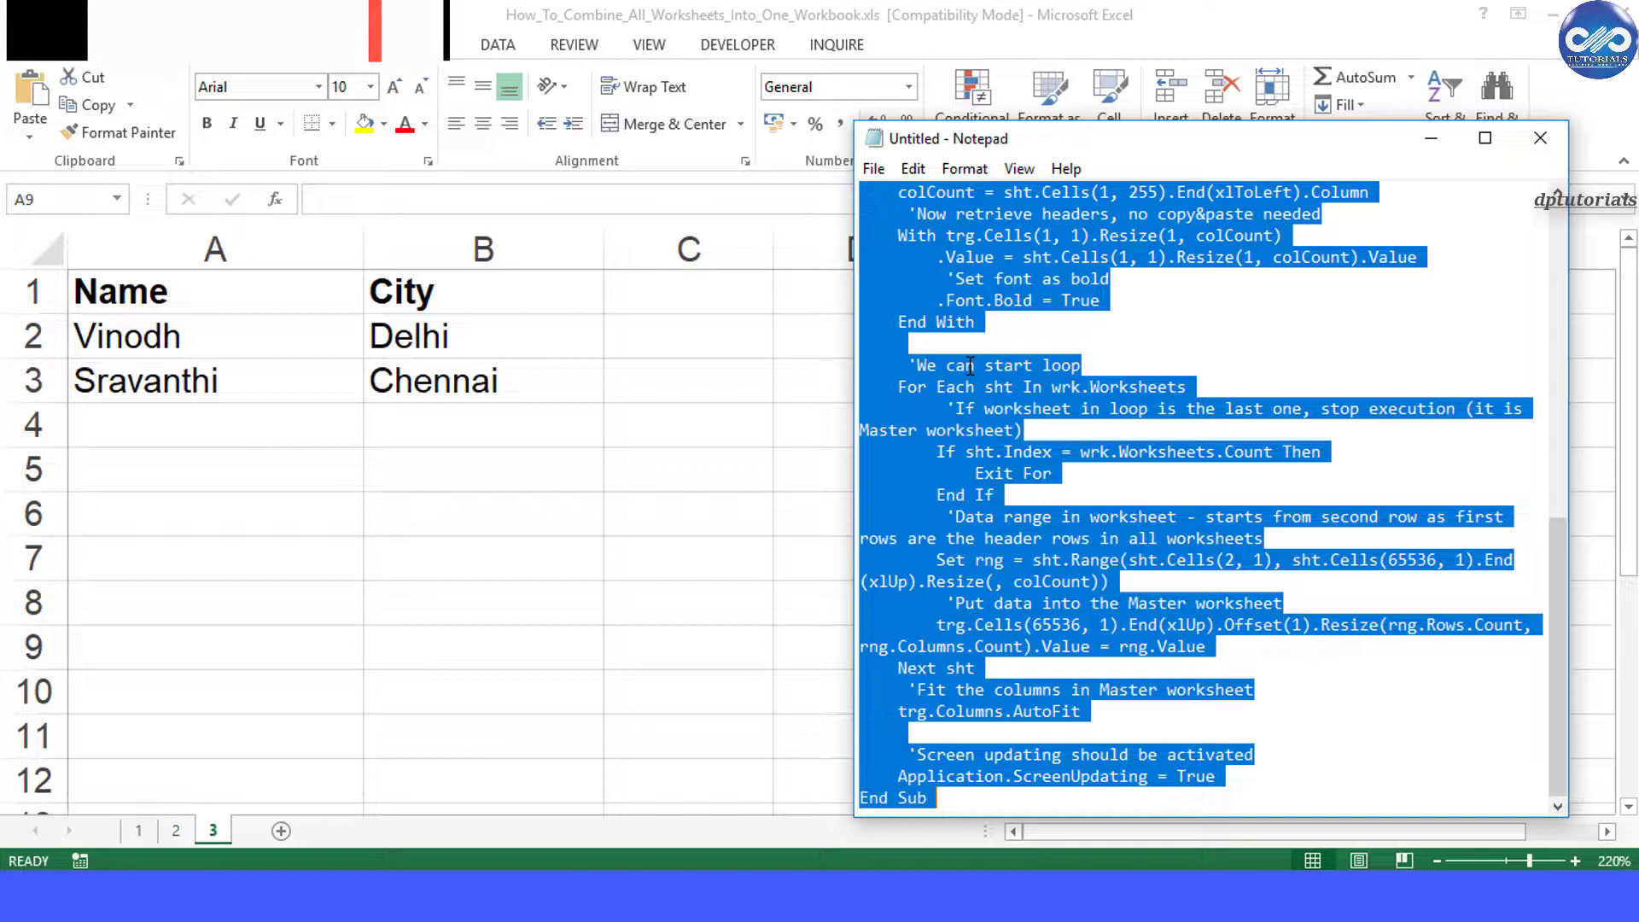
{"action": "right_click", "coordinate": [1028, 278]}
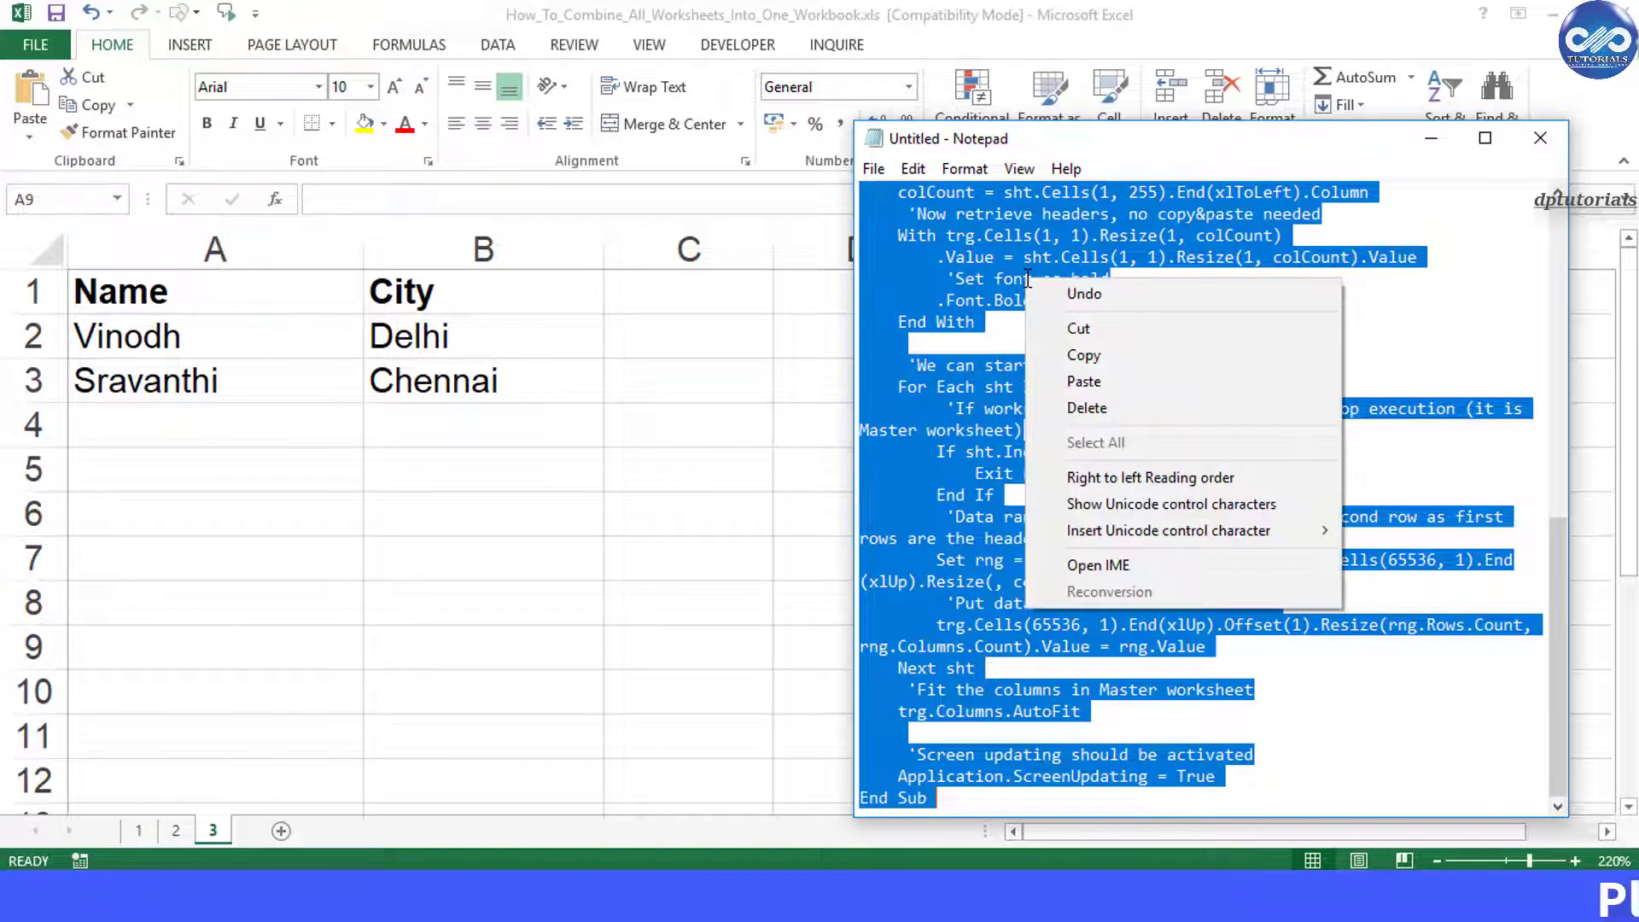
{"action": "left_click", "coordinate": [1161, 356]}
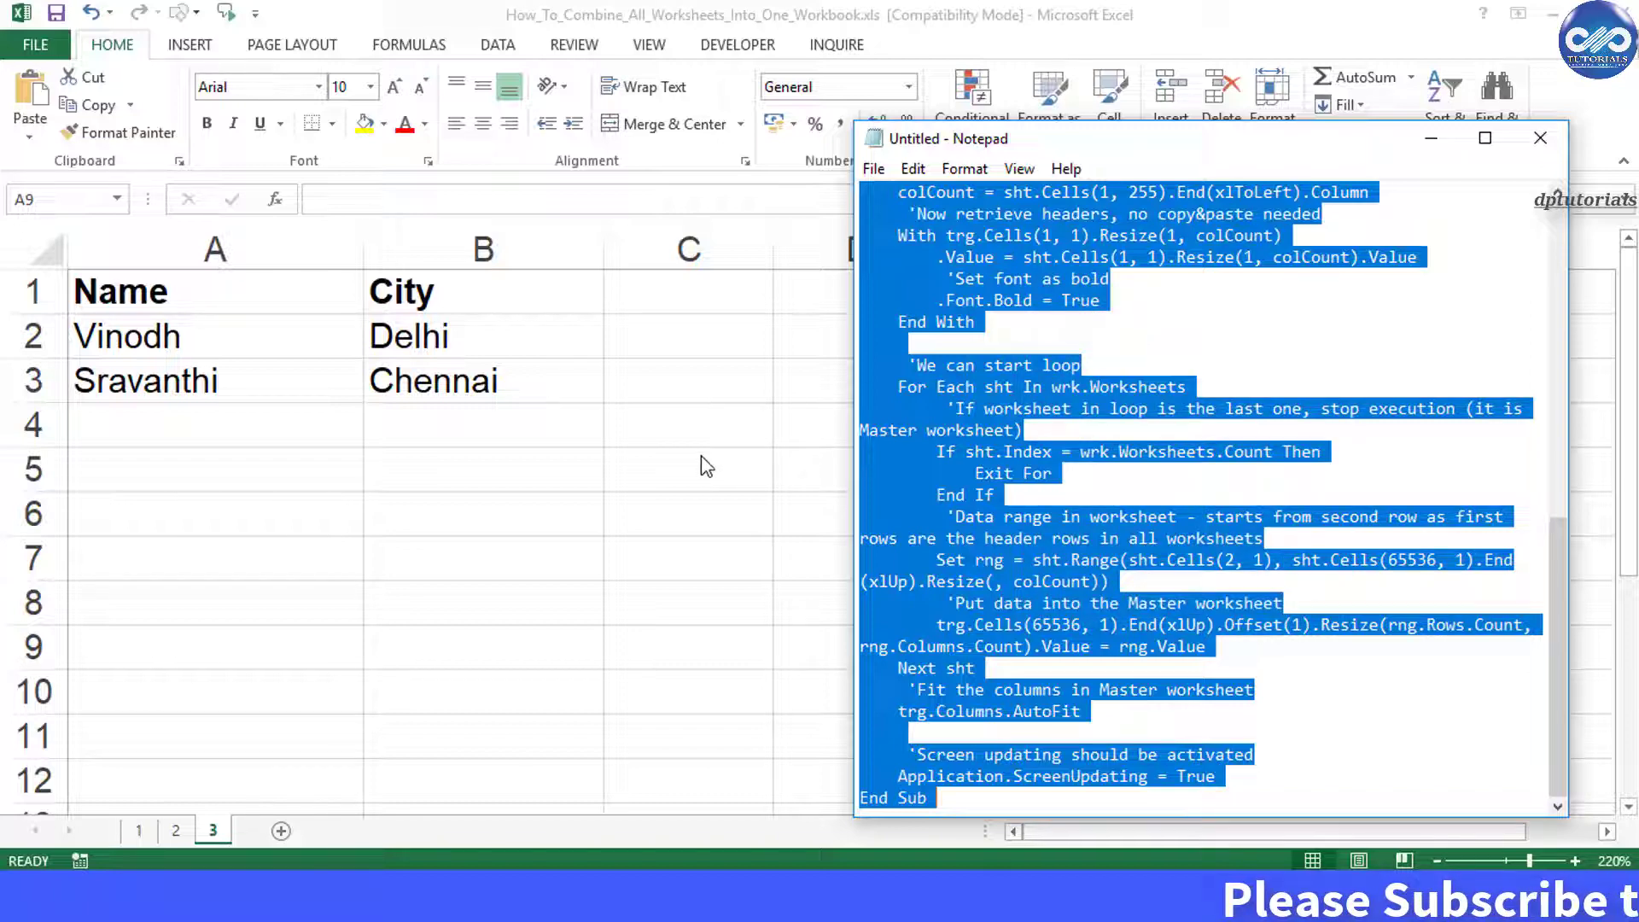
{"action": "key", "text": "alt+Tab"}
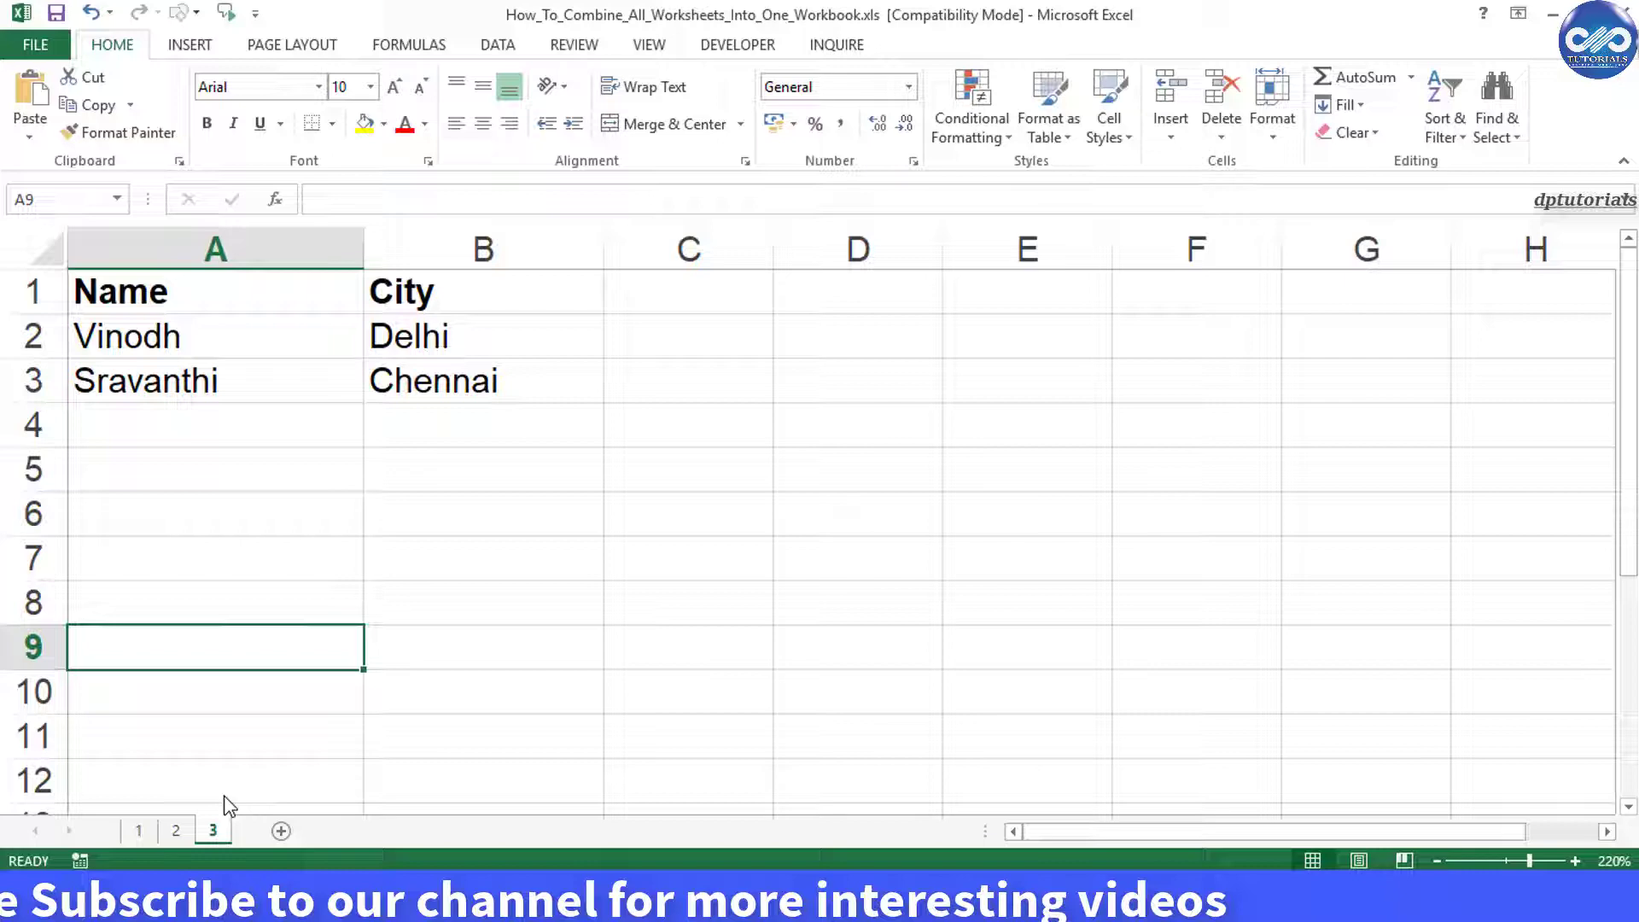
Open sheet 3's code editor, insert a new Module2, paste the macro, and return to Excel
{"action": "right_click", "coordinate": [218, 830]}
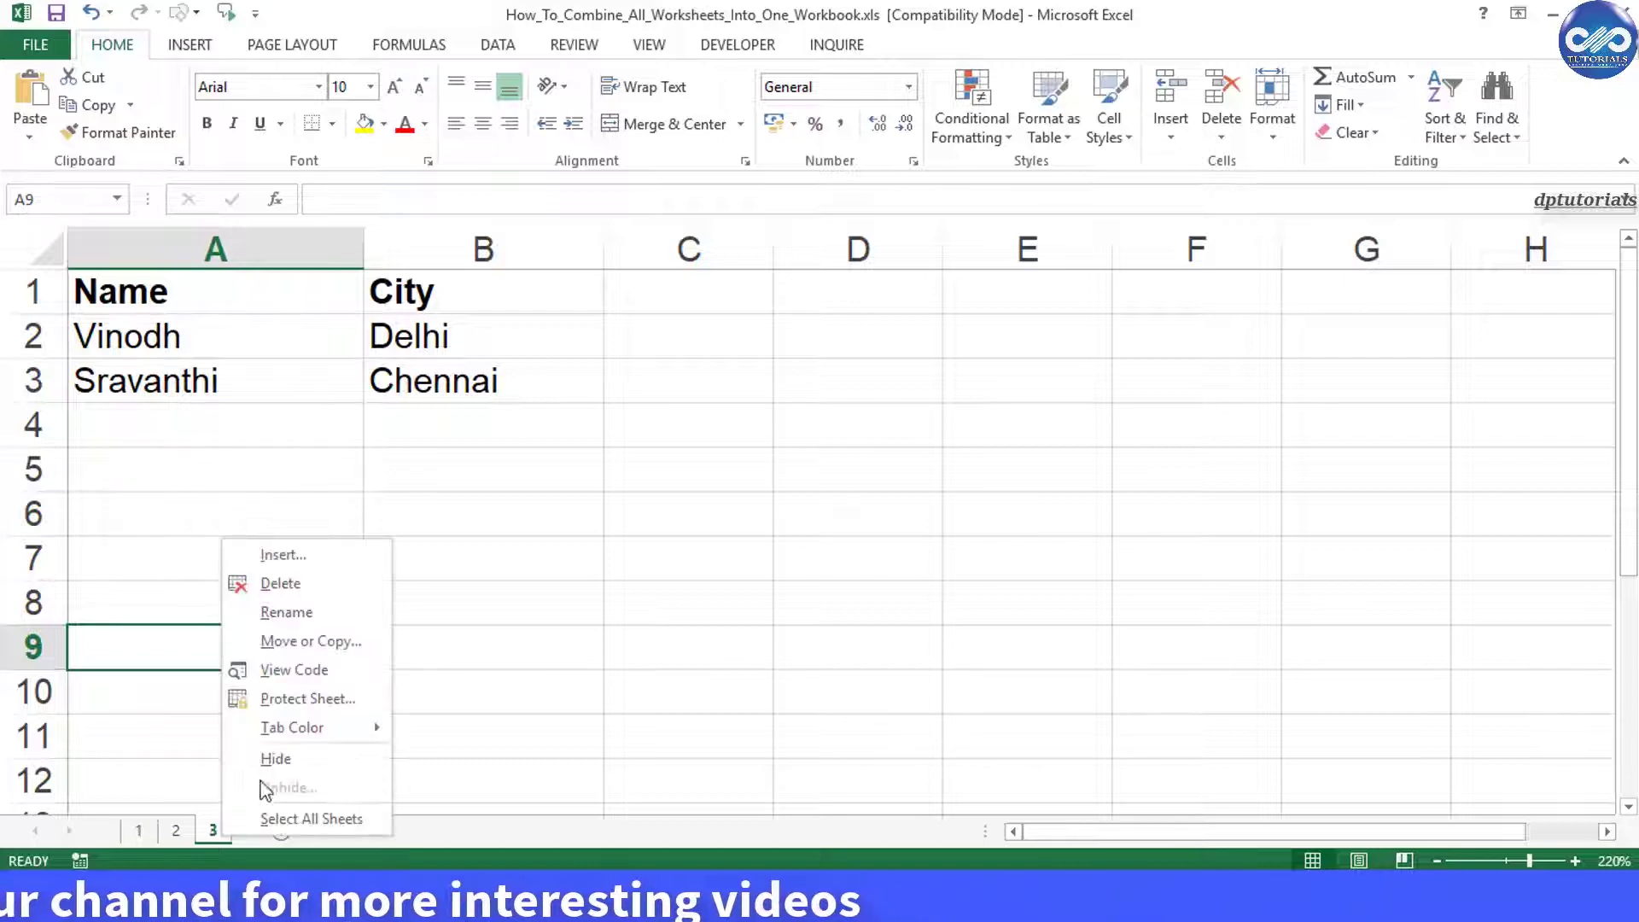
{"action": "left_click", "coordinate": [267, 670]}
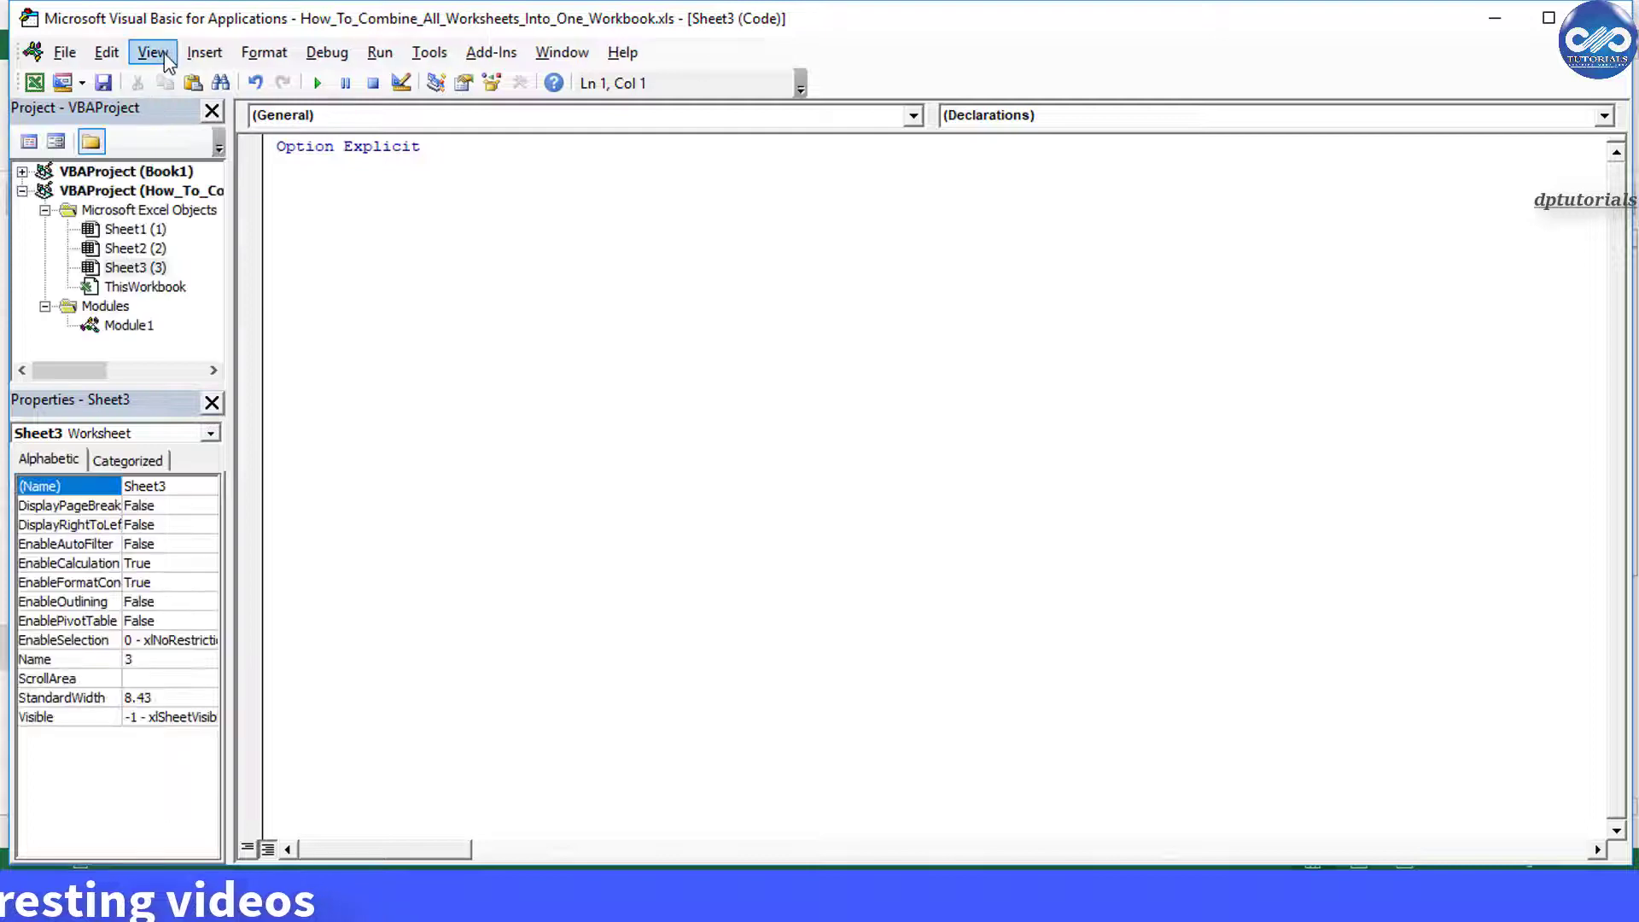
{"action": "left_click", "coordinate": [204, 53]}
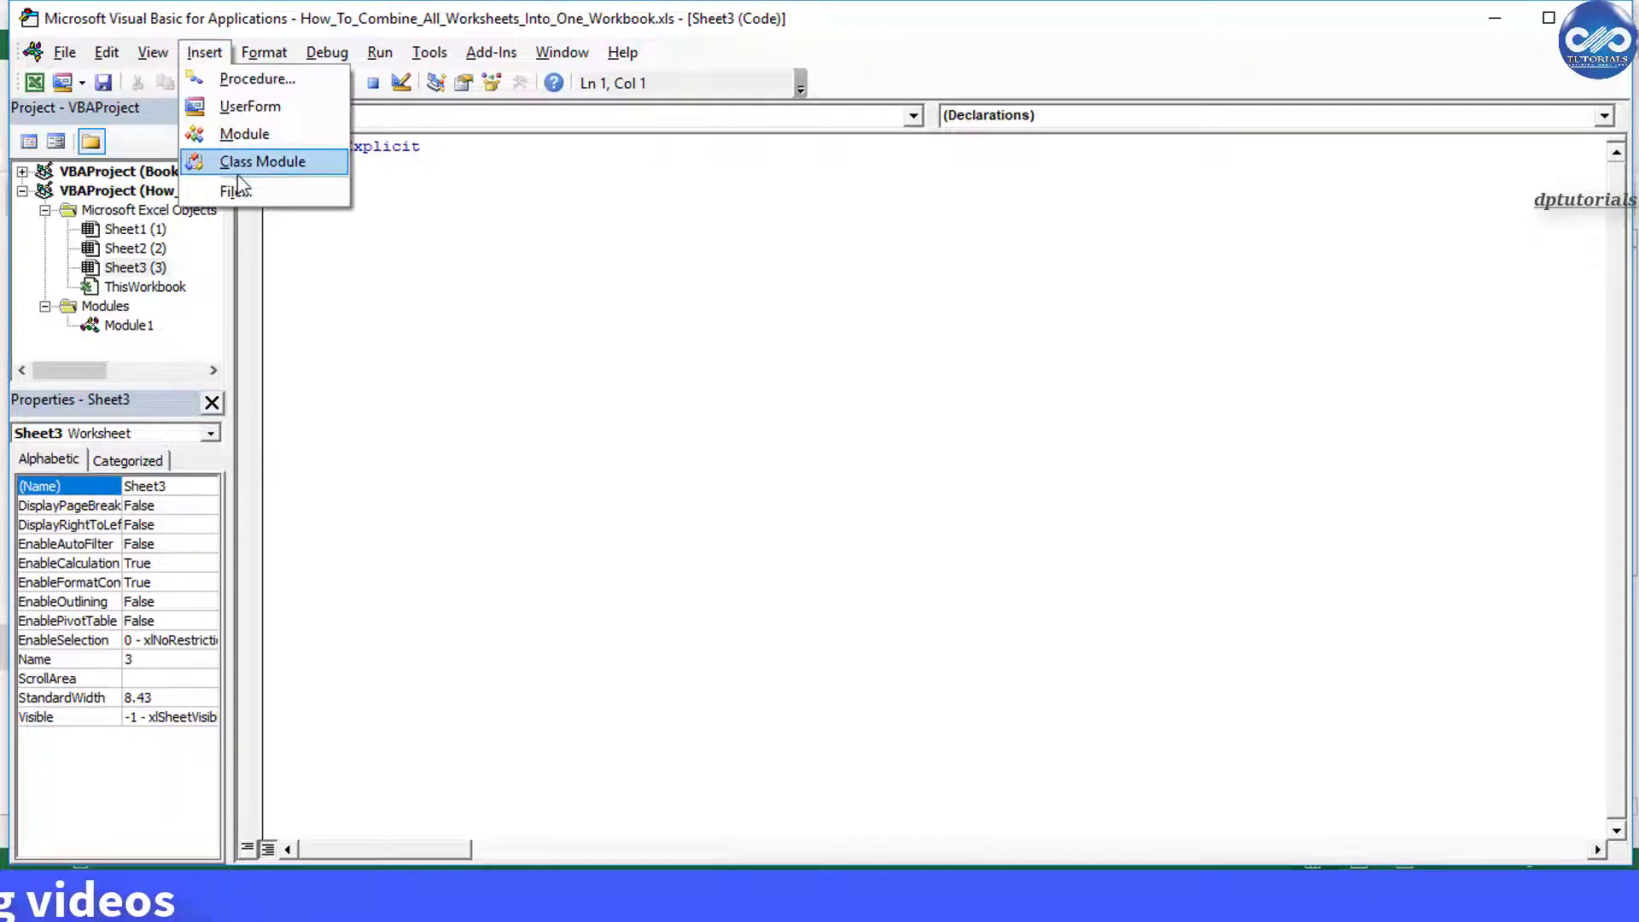
{"action": "left_click", "coordinate": [258, 135]}
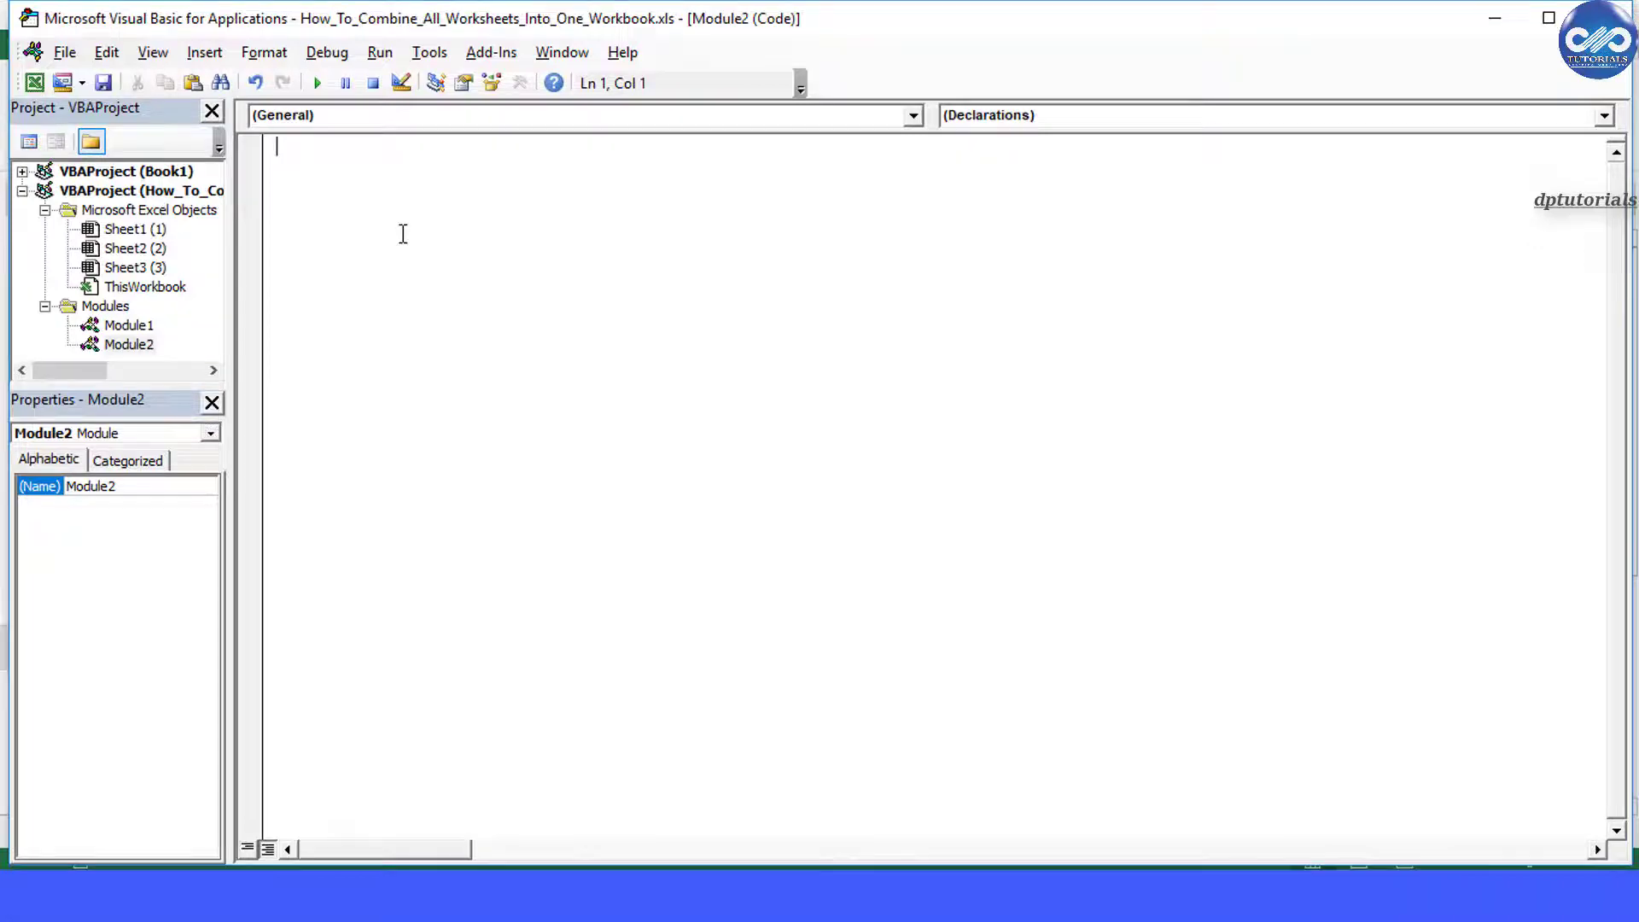
{"action": "key", "text": "ctrl+v"}
{"action": "key", "text": "alt+F11"}
Run CopyFromWorksheets from View > Macros, creating a Master sheet with all six Name/City rows
{"action": "left_click", "coordinate": [858, 380]}
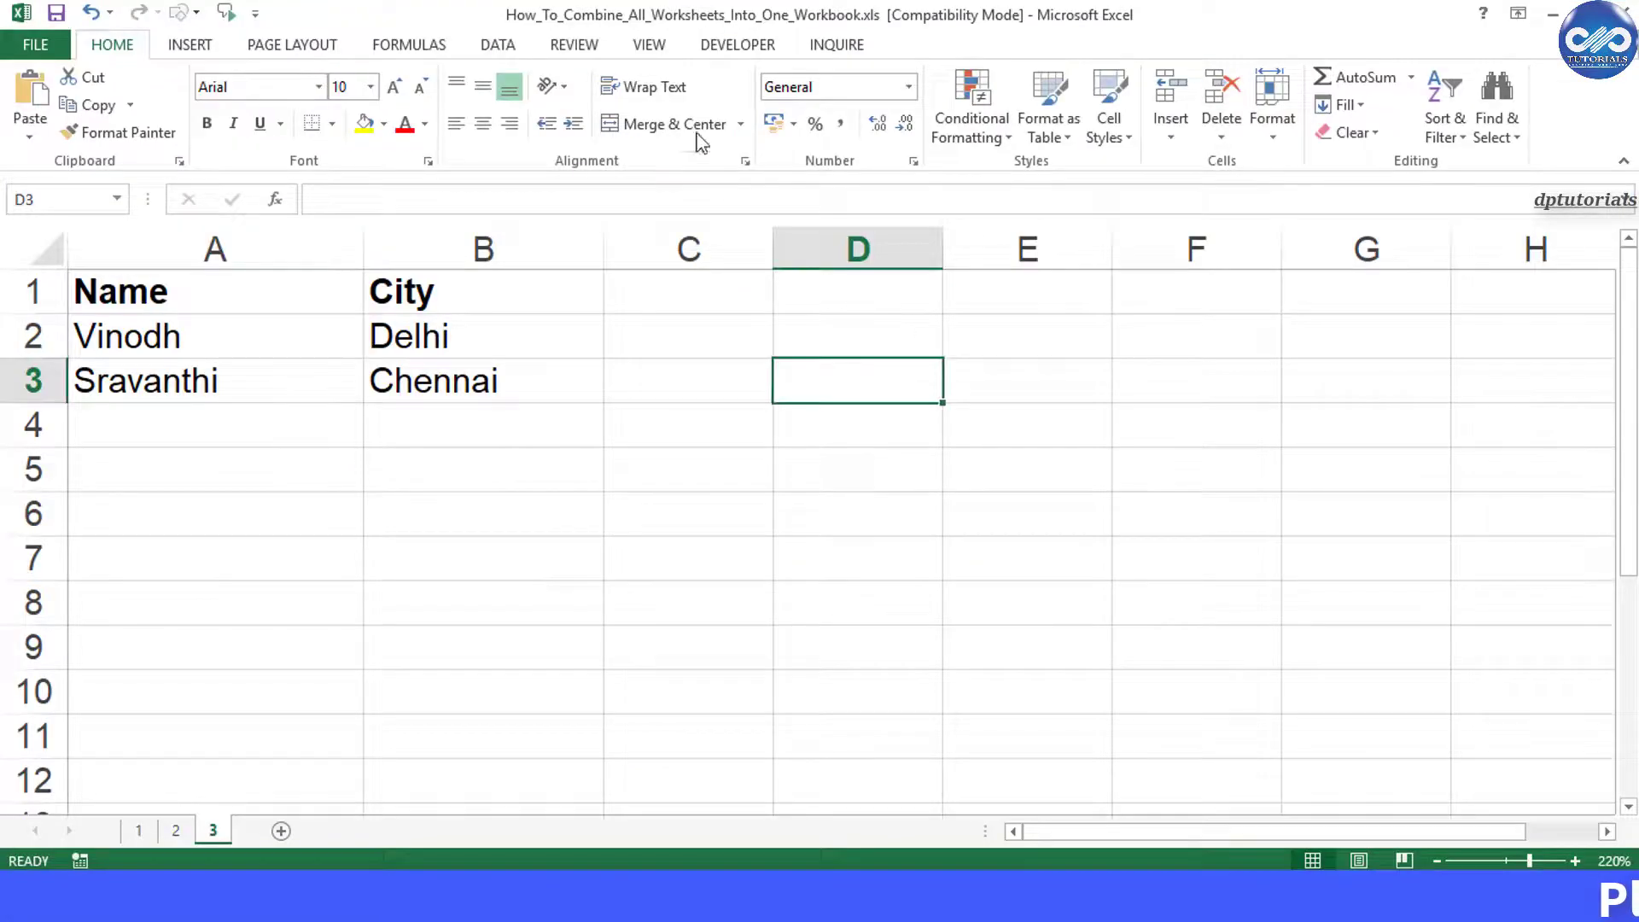
{"action": "left_click", "coordinate": [649, 45]}
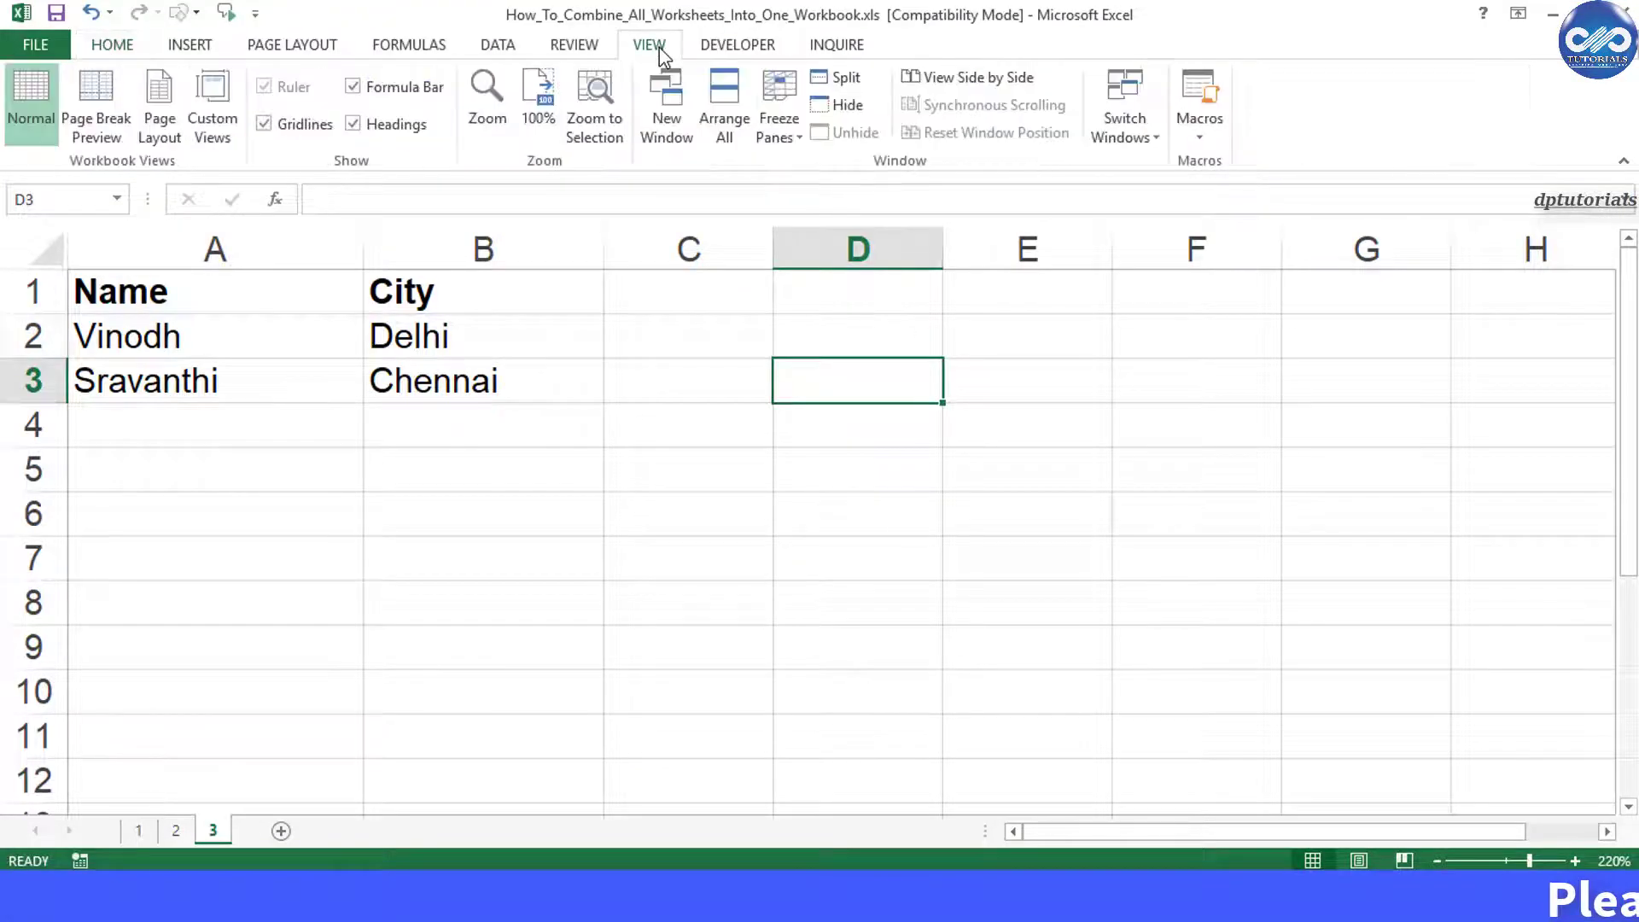
{"action": "left_click", "coordinate": [1204, 128]}
{"action": "left_click", "coordinate": [1238, 164]}
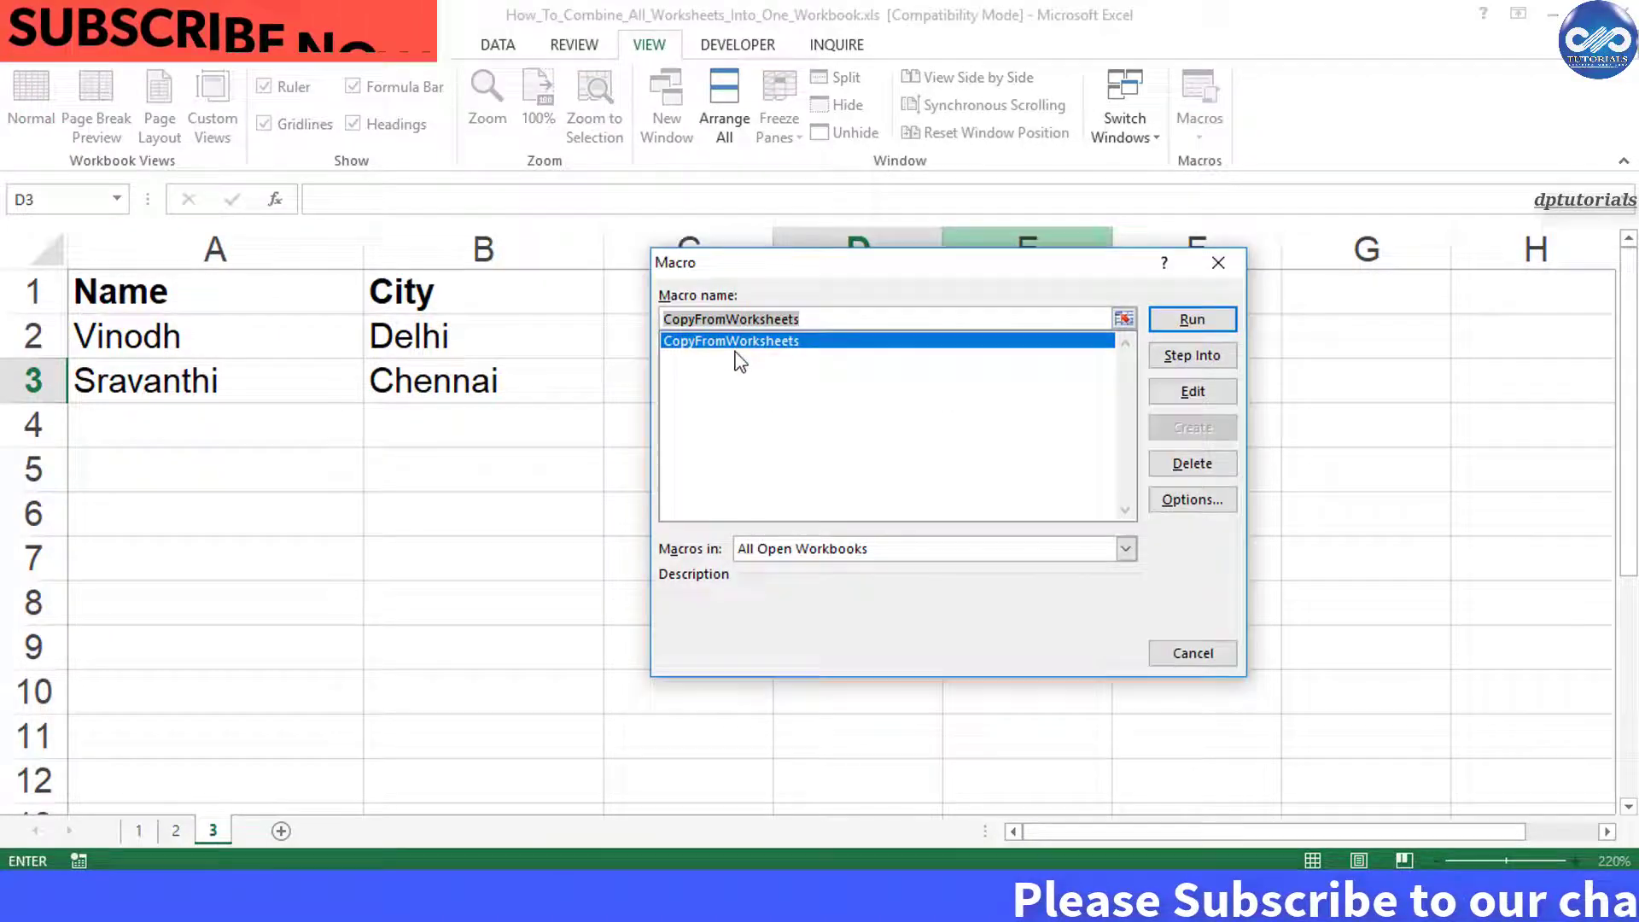
{"action": "left_click", "coordinate": [1184, 320]}
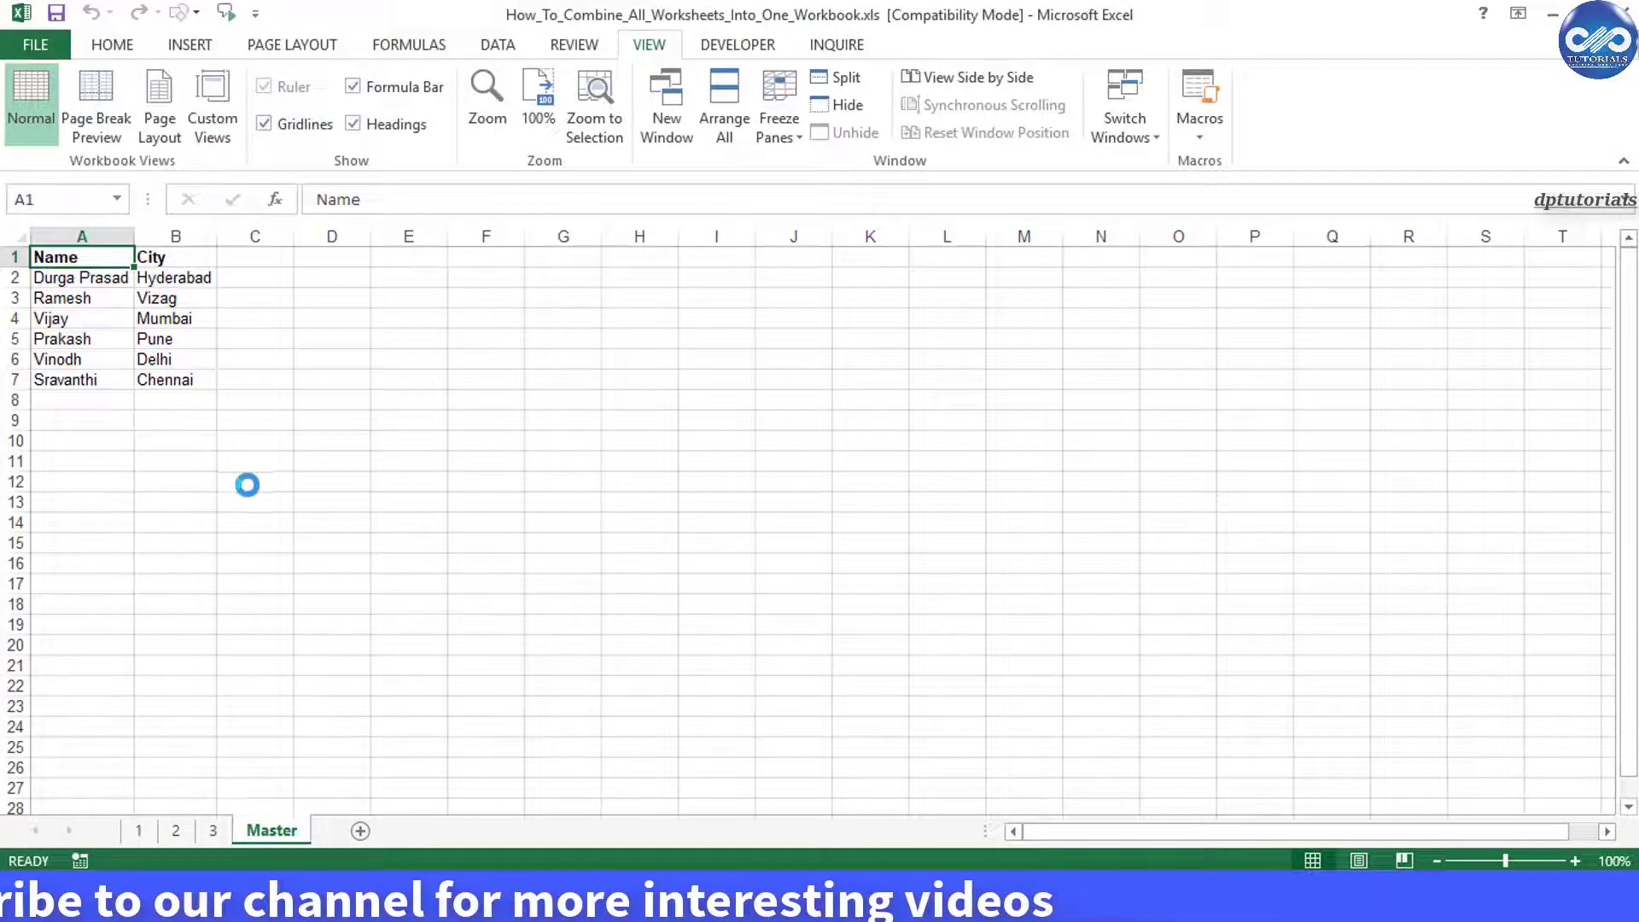
{"action": "scroll", "coordinate": [245, 479], "scroll_direction": "up", "scroll_amount": 5}
{"action": "scroll", "coordinate": [248, 484], "scroll_direction": "up", "scroll_amount": 3}
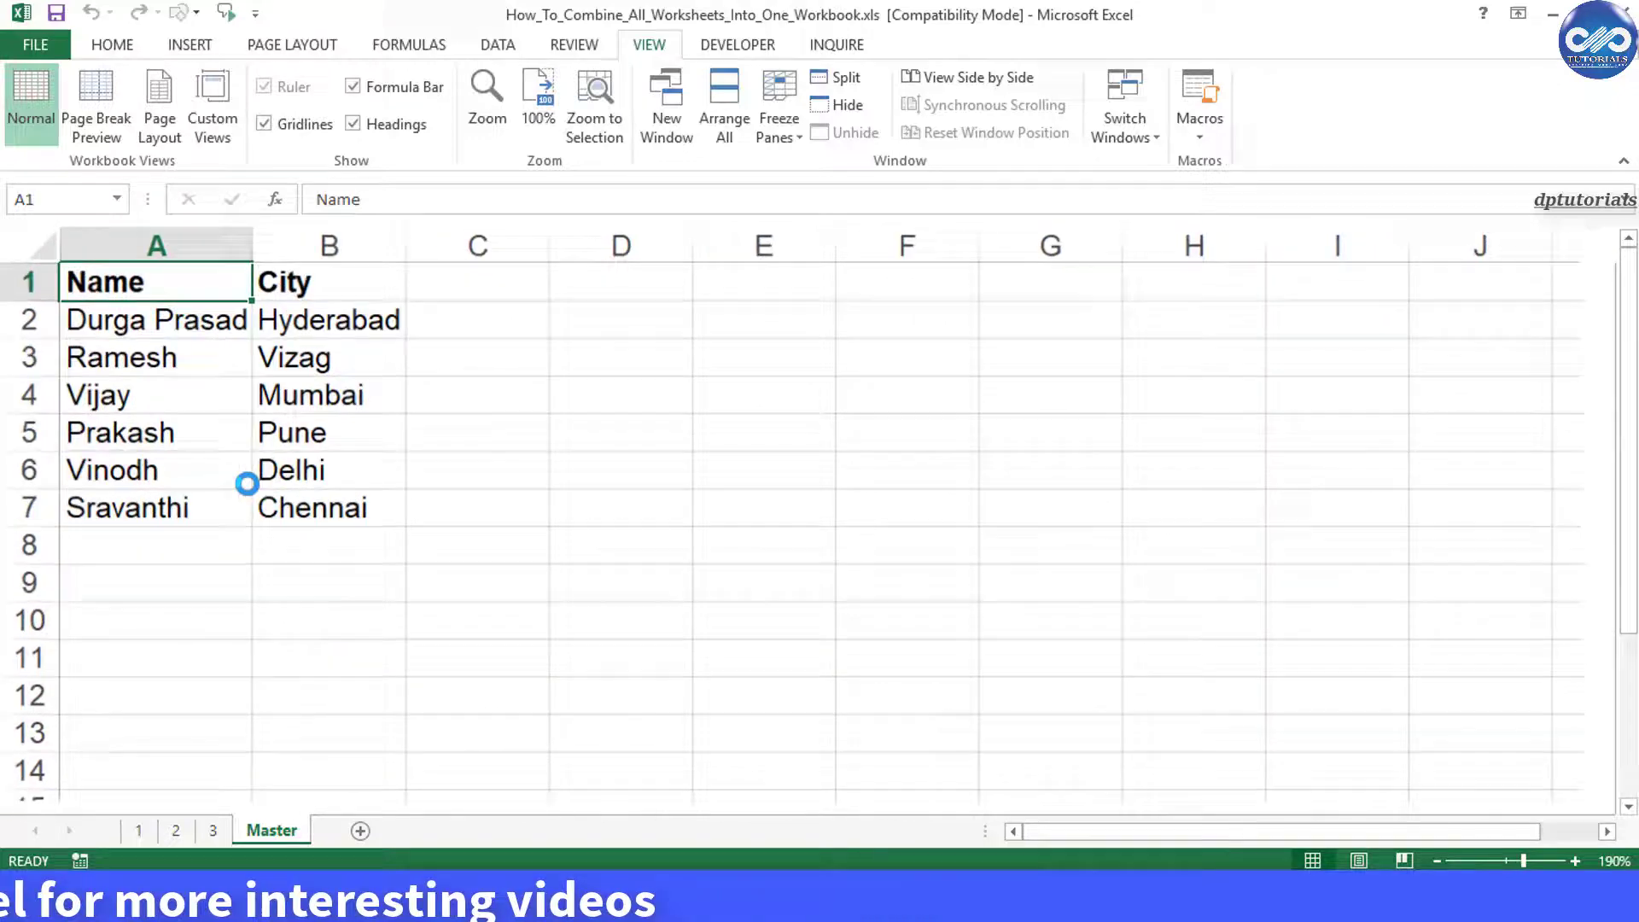
{"action": "left_click_drag", "start_coordinate": [217, 351], "coordinate": [225, 567]}
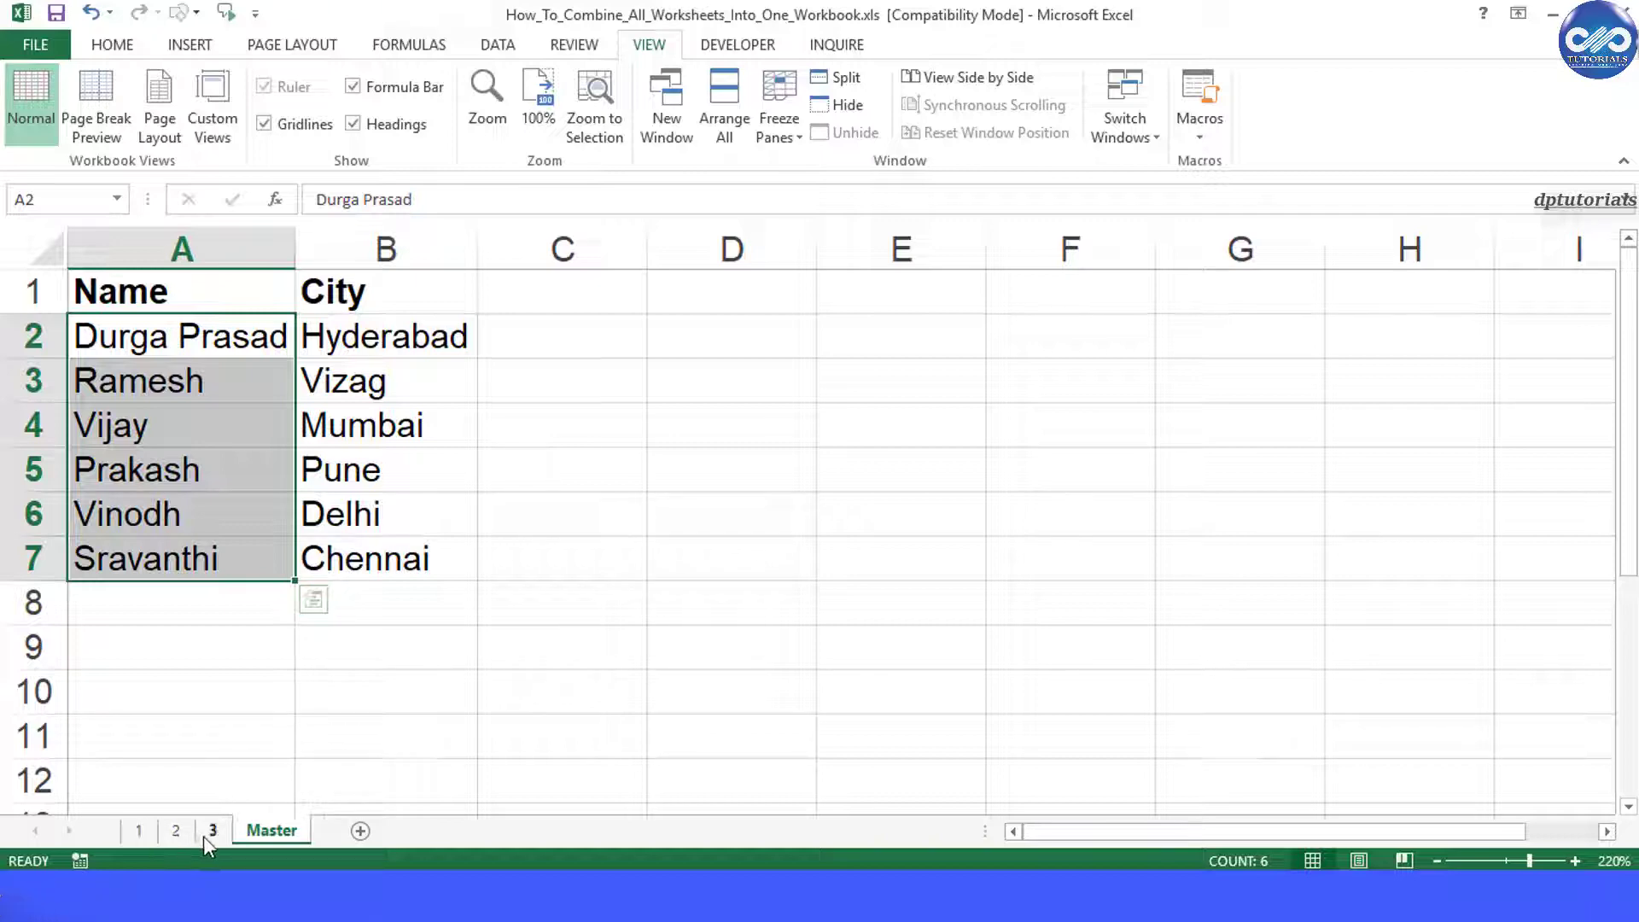
{"action": "left_click", "coordinate": [152, 833]}
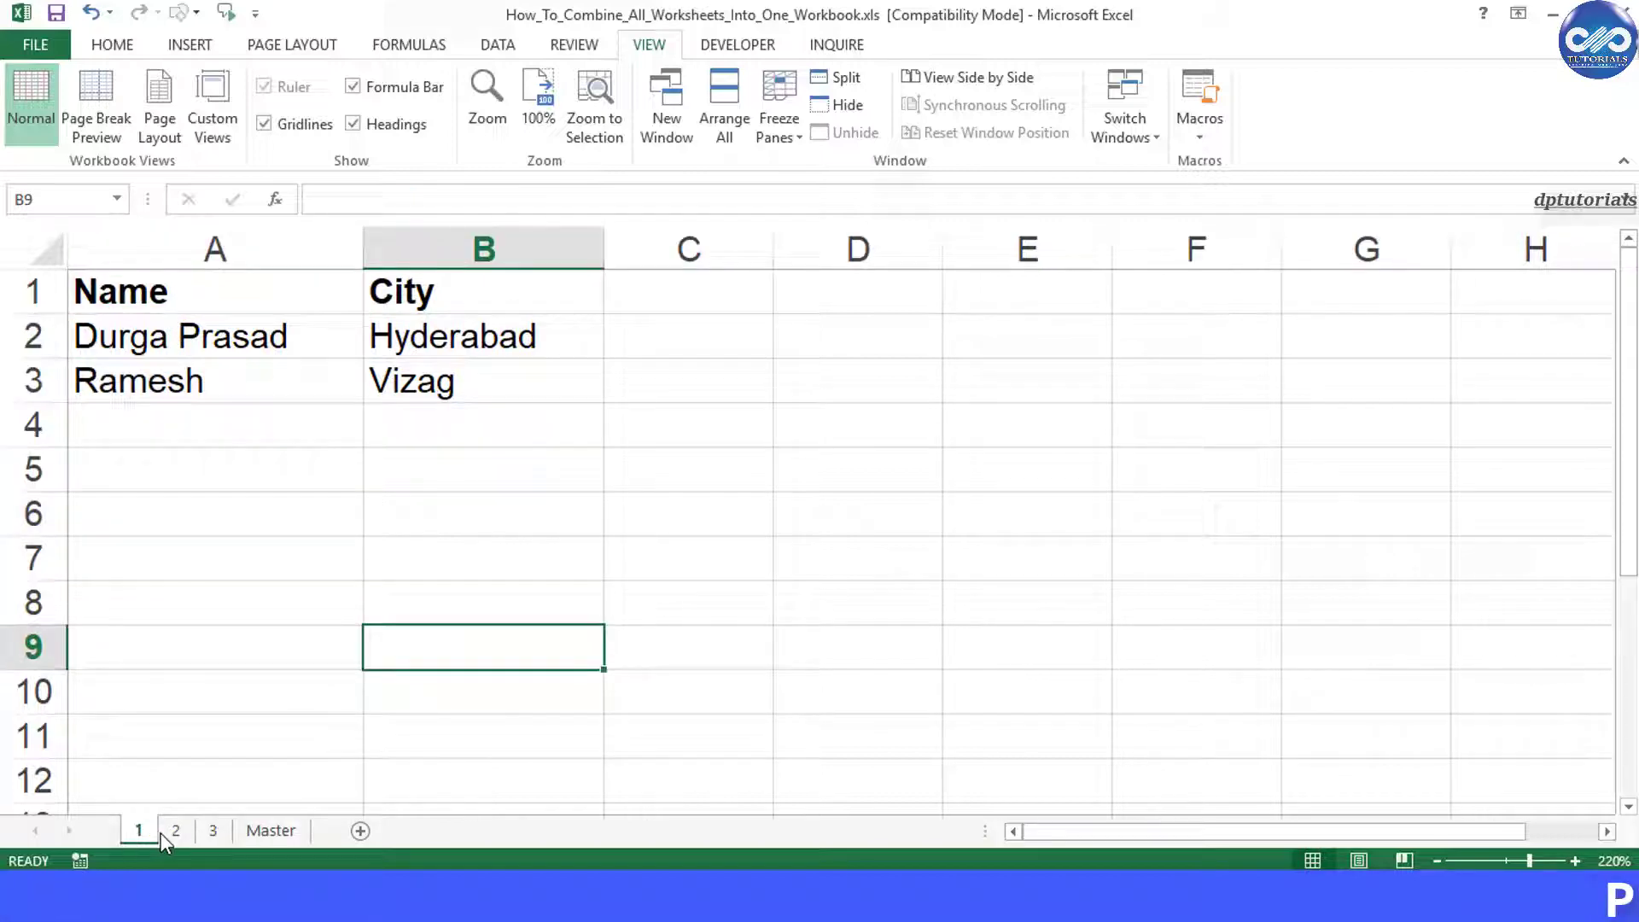
{"action": "left_click", "coordinate": [177, 833]}
{"action": "left_click", "coordinate": [213, 837]}
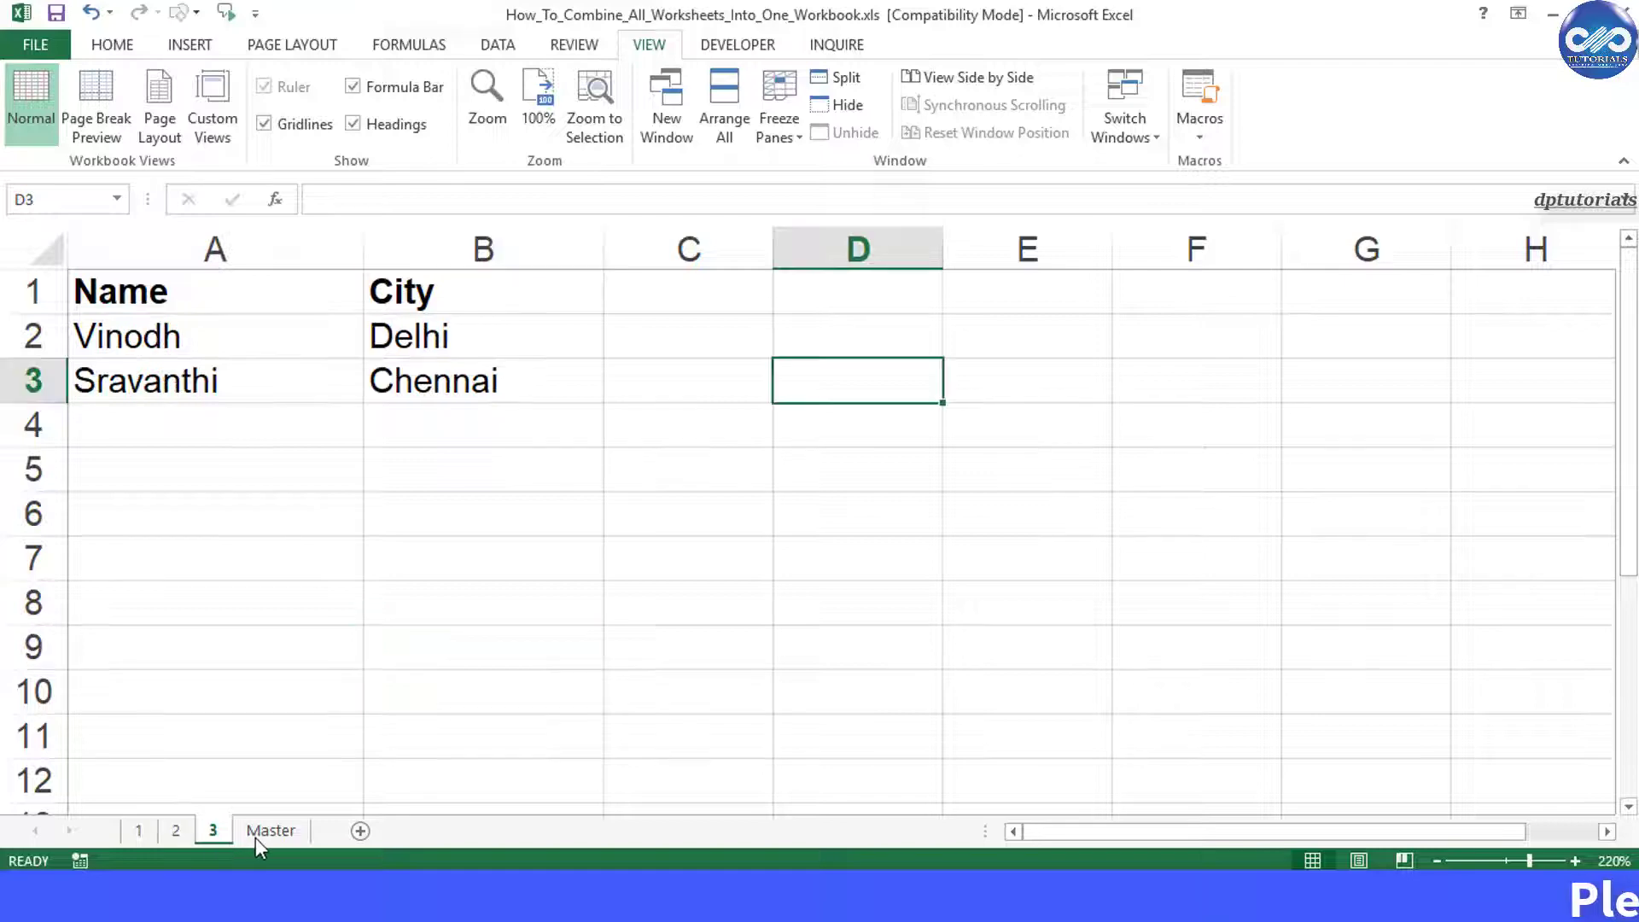
{"action": "left_click", "coordinate": [254, 837]}
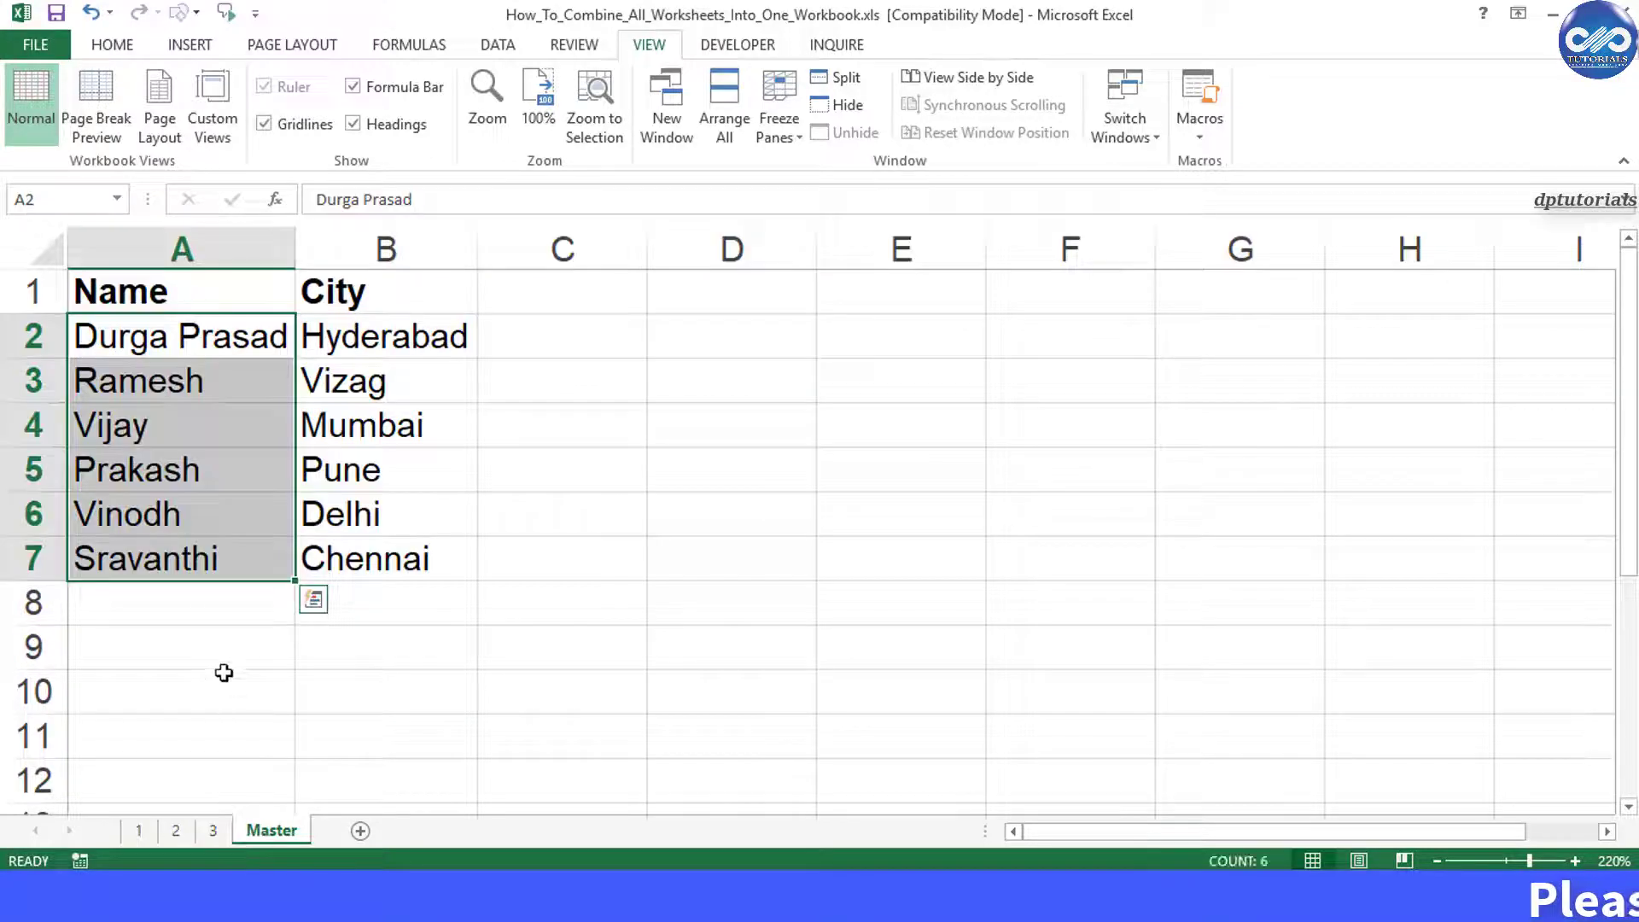
{"action": "left_click", "coordinate": [393, 569]}
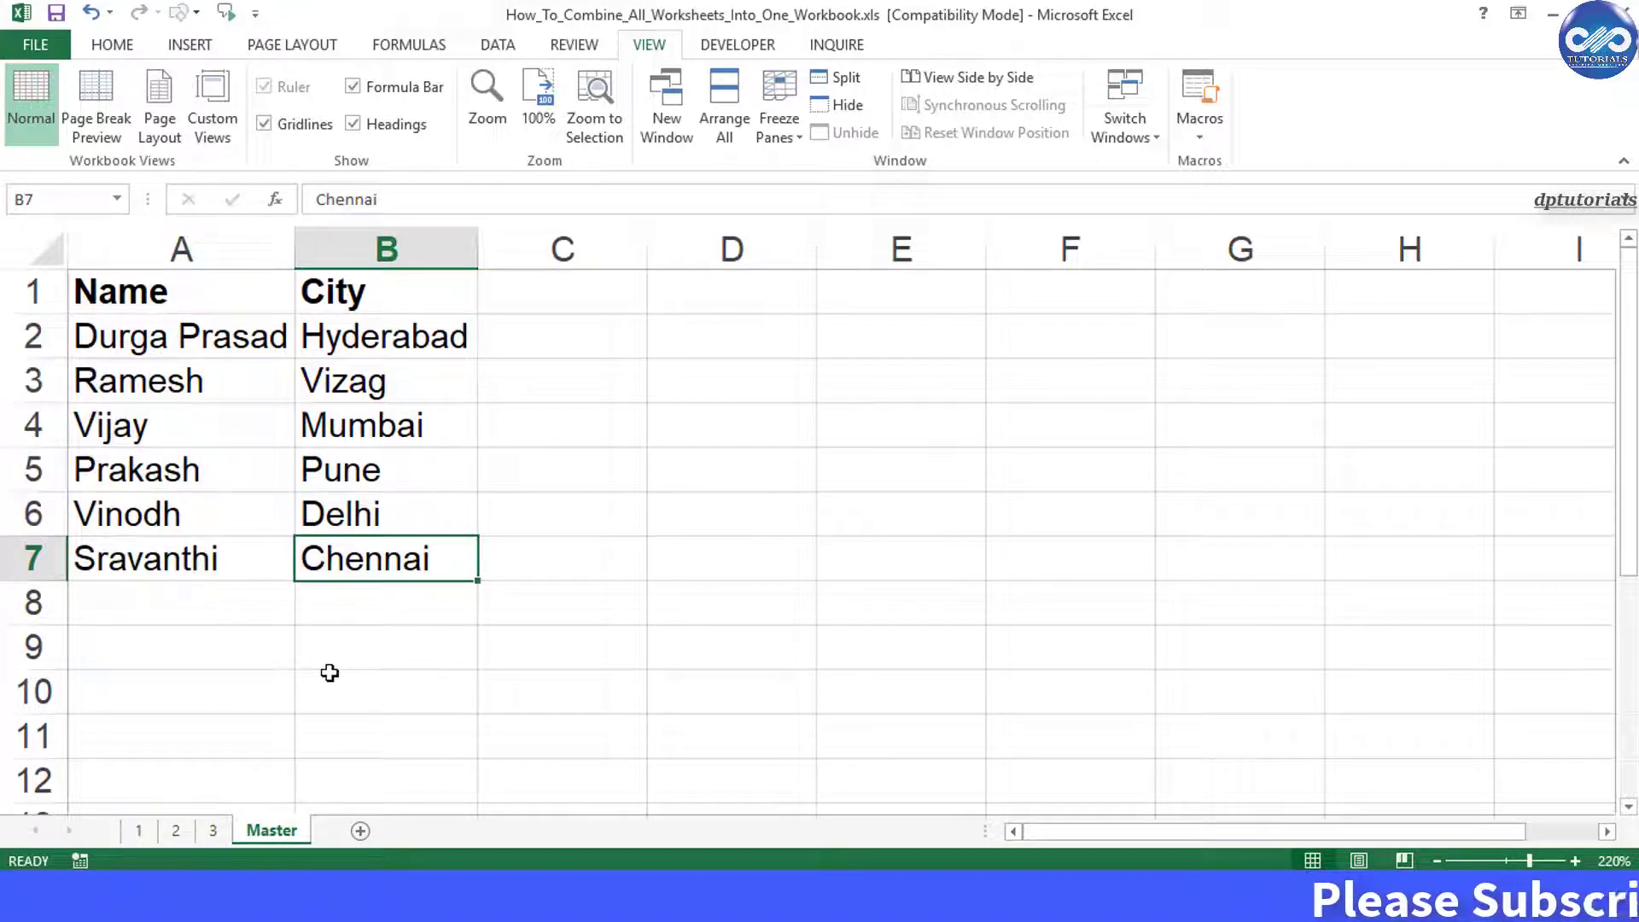